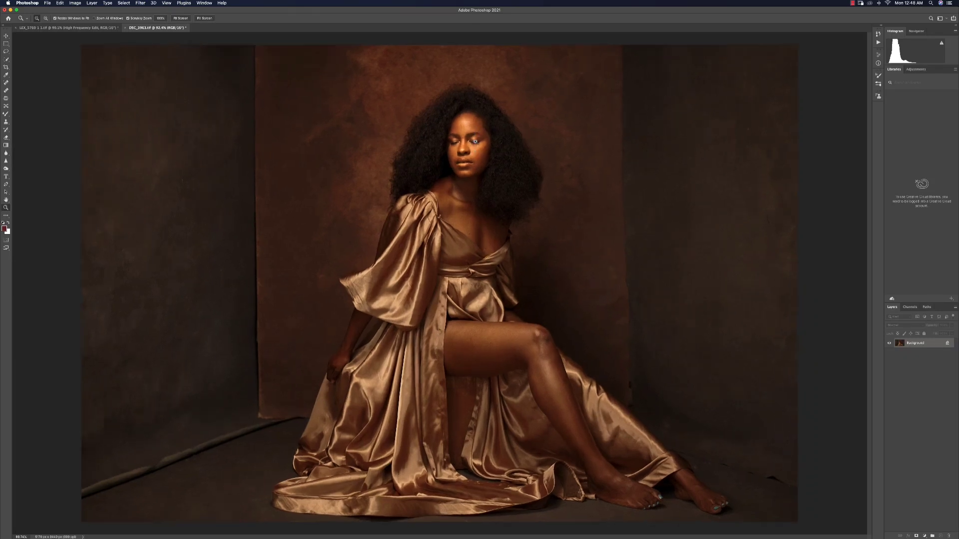
# Inspect the portrait's backdrop and side walls by zooming in and out across the image
pyautogui.moveTo(491, 169); pyautogui.dragTo(457, 259)
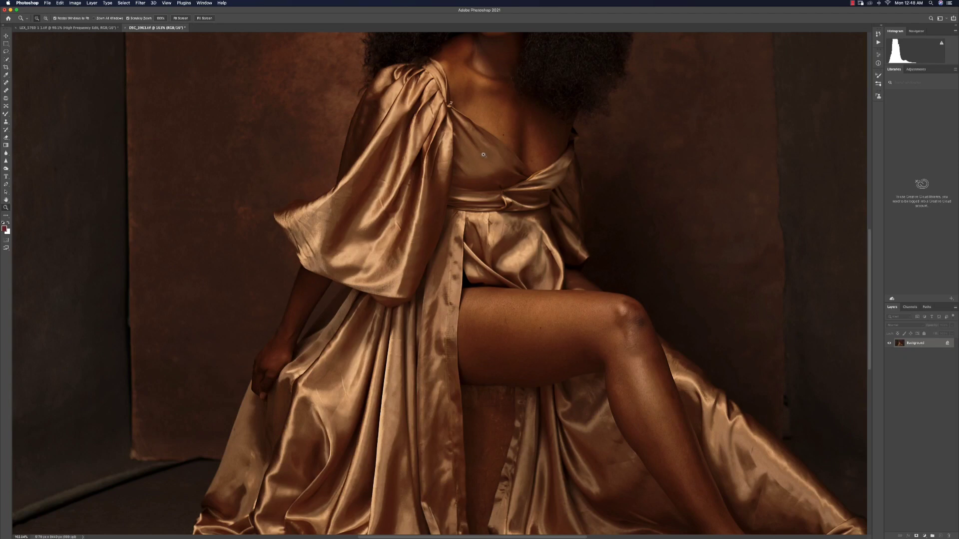
pyautogui.moveTo(483, 155); pyautogui.dragTo(398, 148)
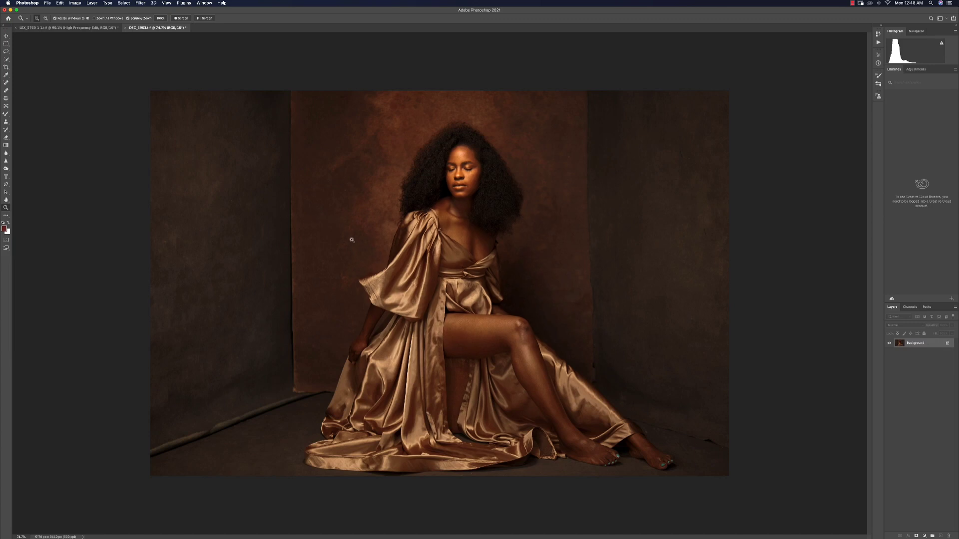
pyautogui.scroll(-2, 392, 261)
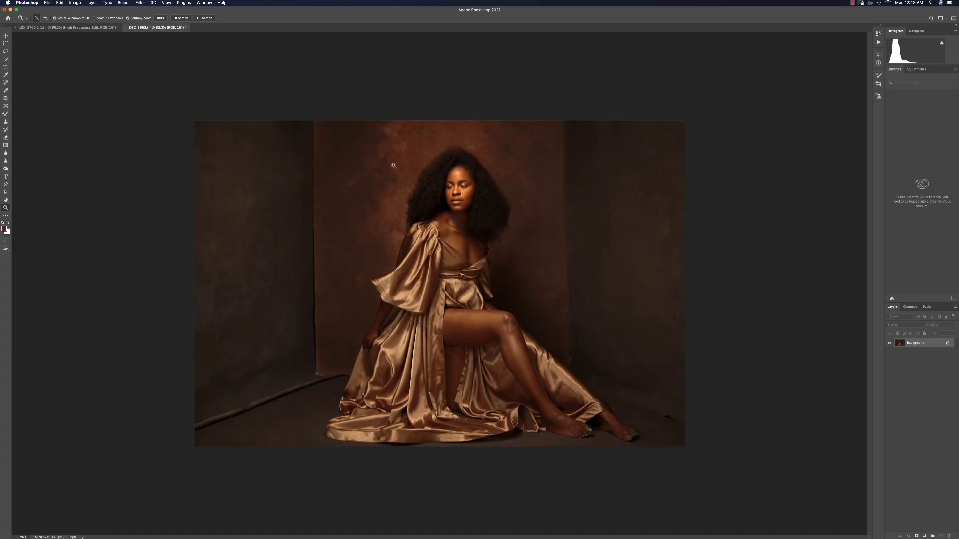
pyautogui.scroll(4, 336, 243)
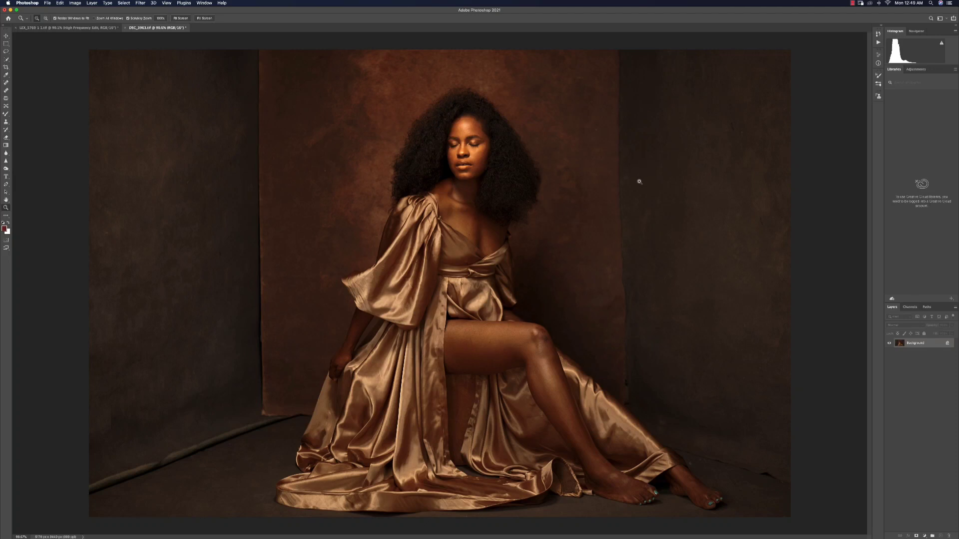
pyautogui.moveTo(631, 217); pyautogui.dragTo(642, 217)
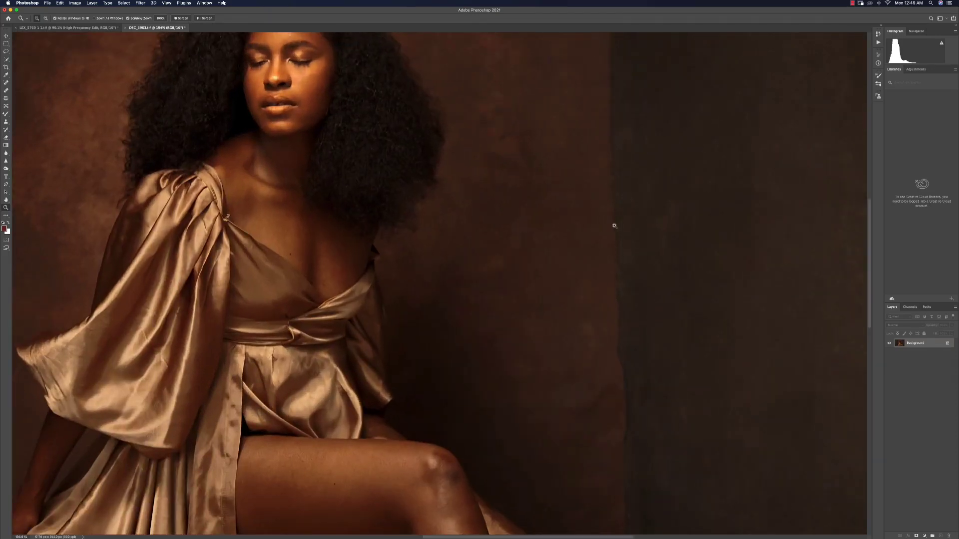
pyautogui.moveTo(632, 239); pyautogui.dragTo(578, 242)
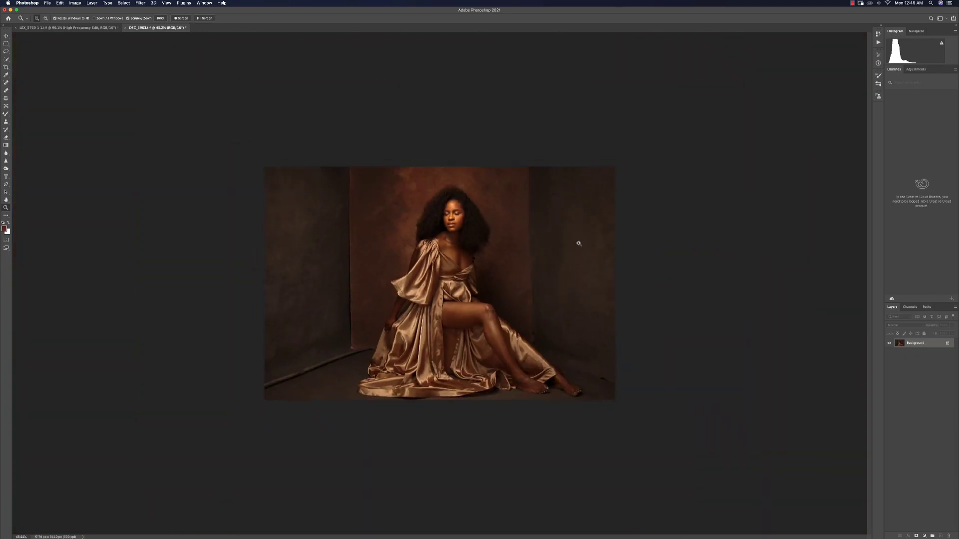
pyautogui.moveTo(403, 263); pyautogui.dragTo(415, 264)
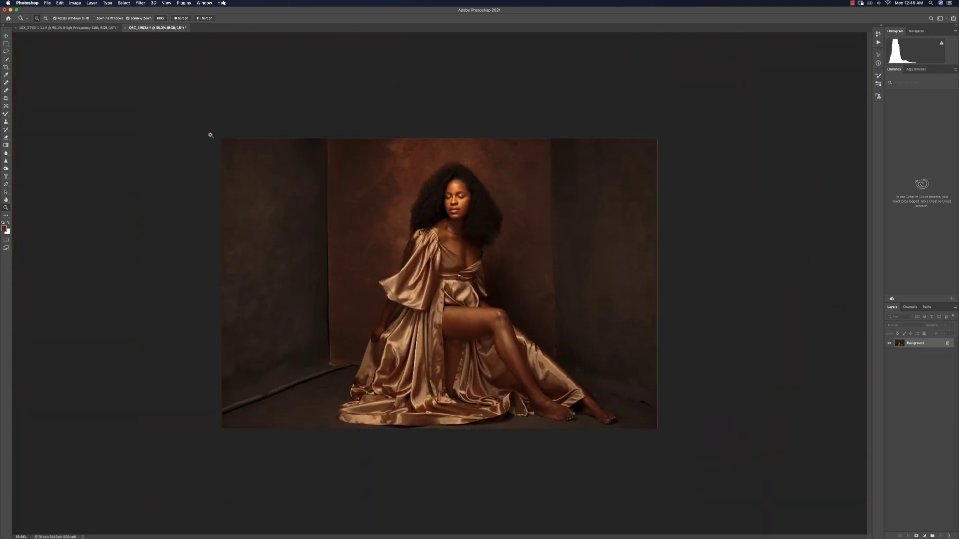
# Select the left wall area with a rectangular marquee and copy it onto a new layer
pyautogui.press('m')
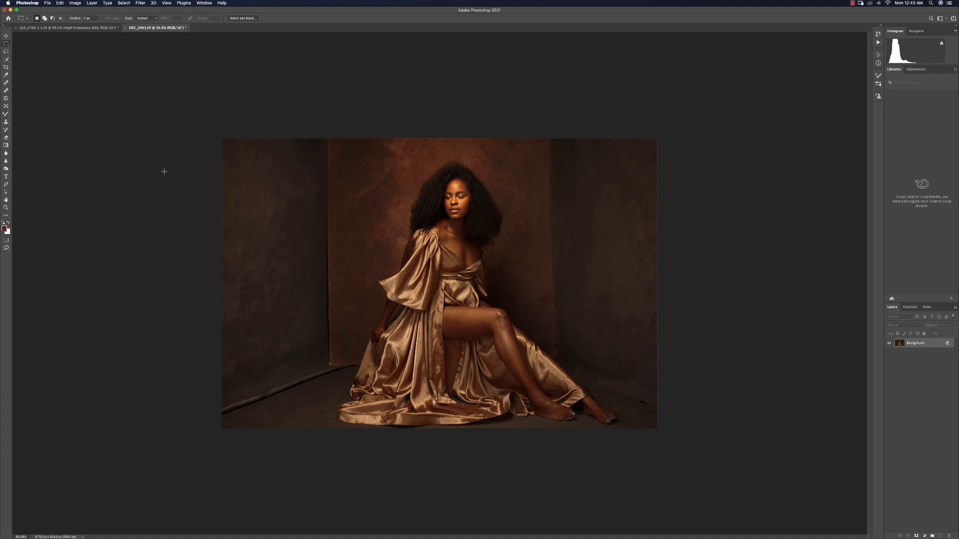
pyautogui.moveTo(213, 131); pyautogui.dragTo(336, 437)
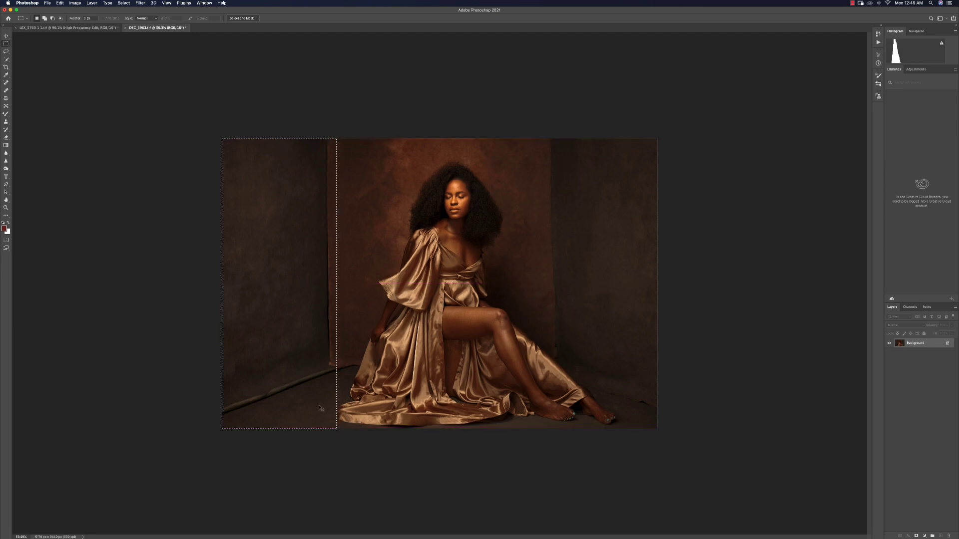
pyautogui.press('super+j')
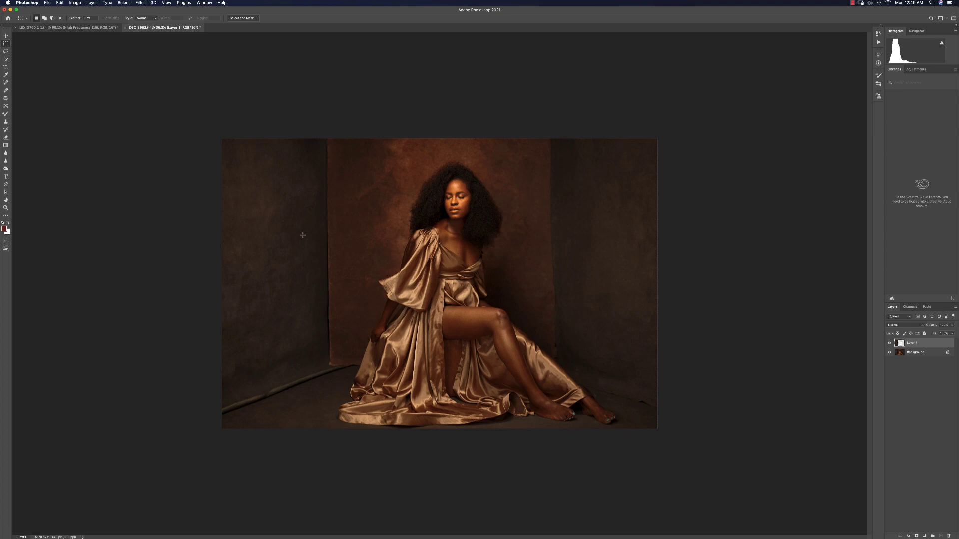
# Move the copied wall section toward the right side and flip it horizontally with Free Transform
pyautogui.press('v')
pyautogui.moveTo(370, 222); pyautogui.dragTo(583, 259)
pyautogui.press('super+t')
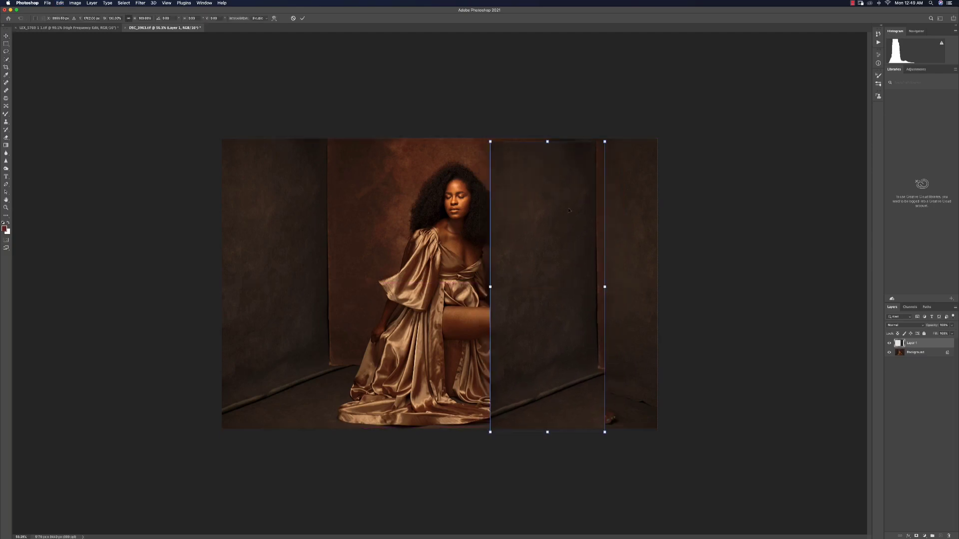
pyautogui.rightClick(535, 192)
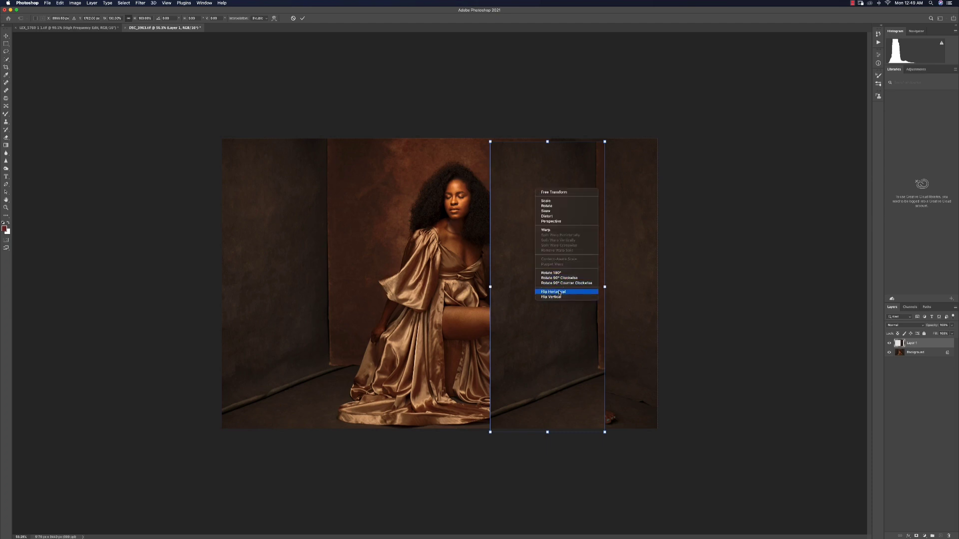
pyautogui.click(560, 292)
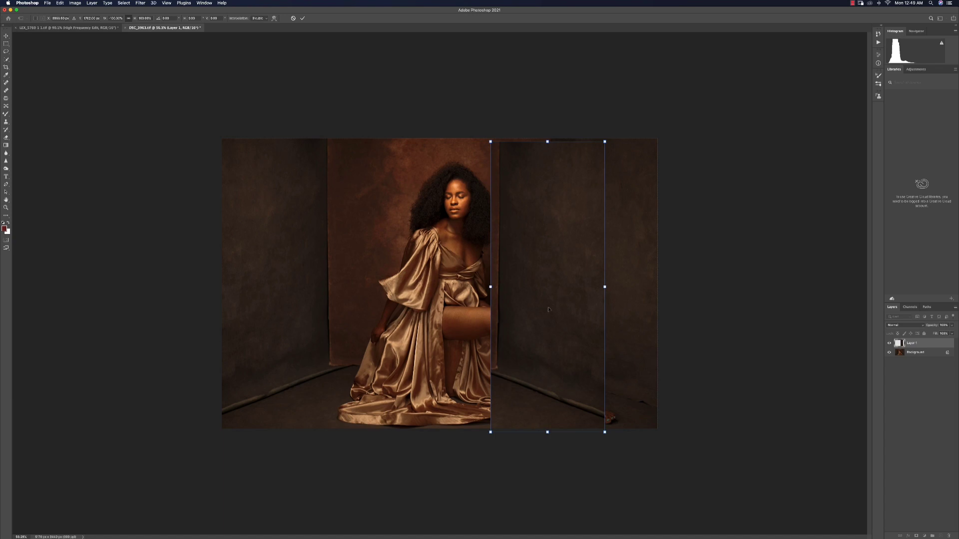
# Align the flipped wall copy over the right-side wall using reduced opacity, then commit at full opacity
pyautogui.moveTo(551, 301); pyautogui.dragTo(615, 294)
pyautogui.moveTo(937, 326); pyautogui.dragTo(925, 329)
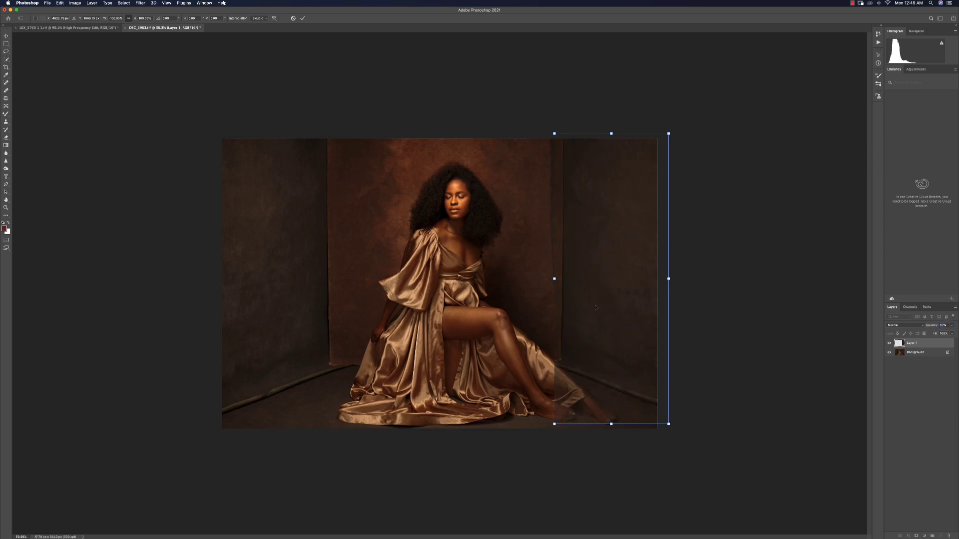
pyautogui.moveTo(596, 307)
pyautogui.mouseDown()
pyautogui.moveTo(608, 304)
pyautogui.moveTo(590, 303)
pyautogui.moveTo(591, 314)
pyautogui.moveTo(586, 305)
pyautogui.mouseUp()
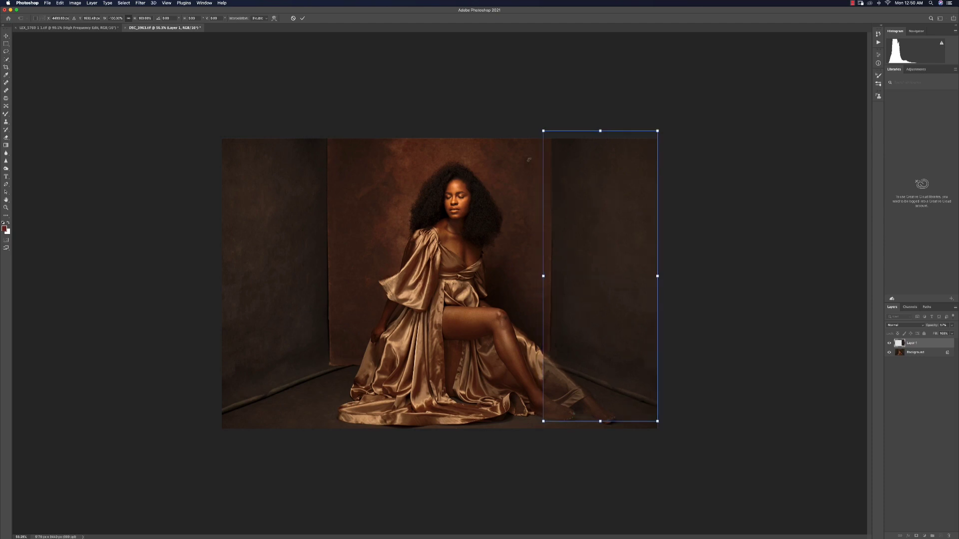
pyautogui.click(302, 18)
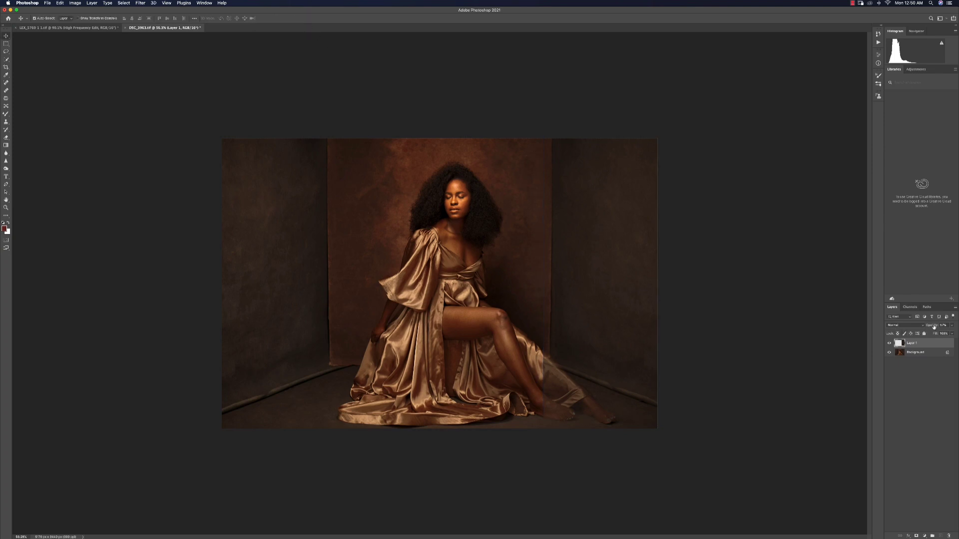
pyautogui.press('Return')
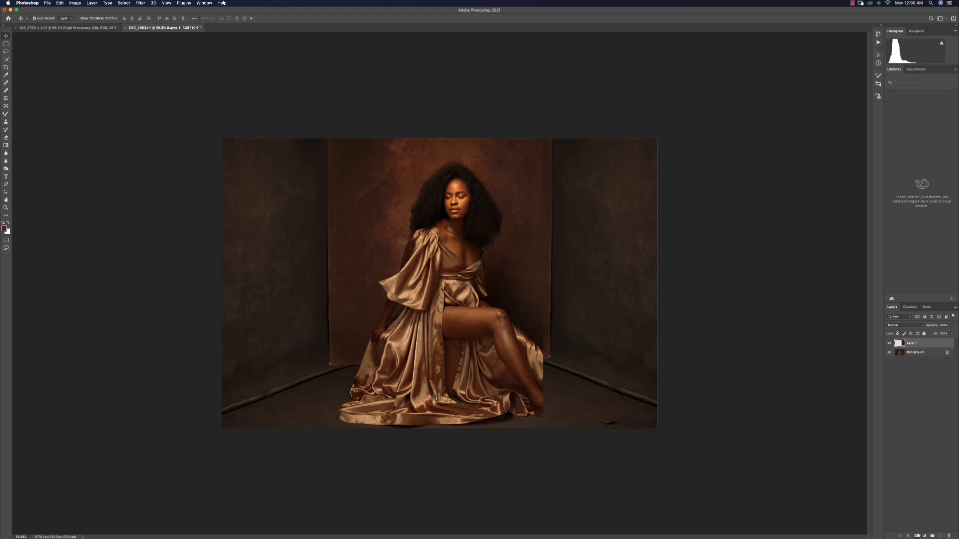
# Add a layer mask to the copied wall layer and switch to the Brush tool
pyautogui.click(916, 536)
pyautogui.press('b')
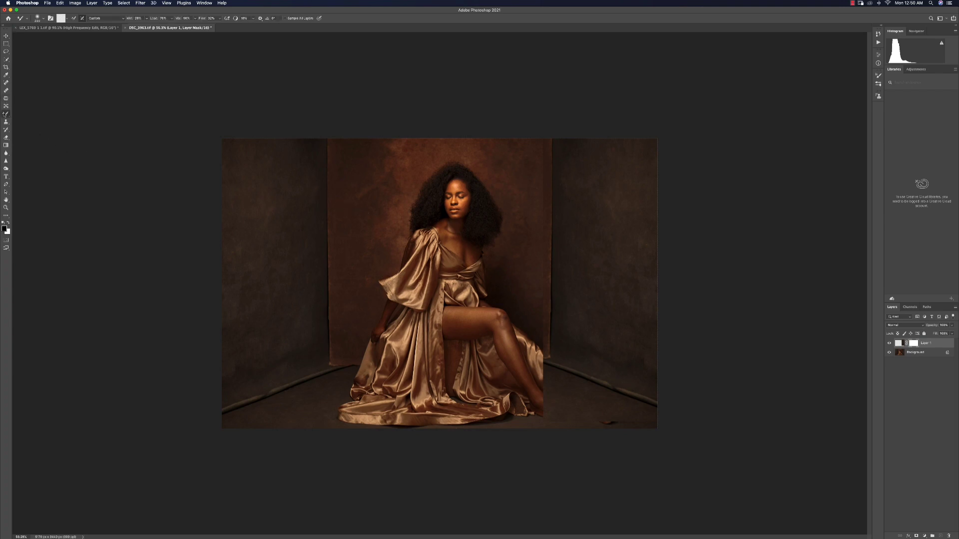
pyautogui.rightClick(6, 114)
pyautogui.click(29, 115)
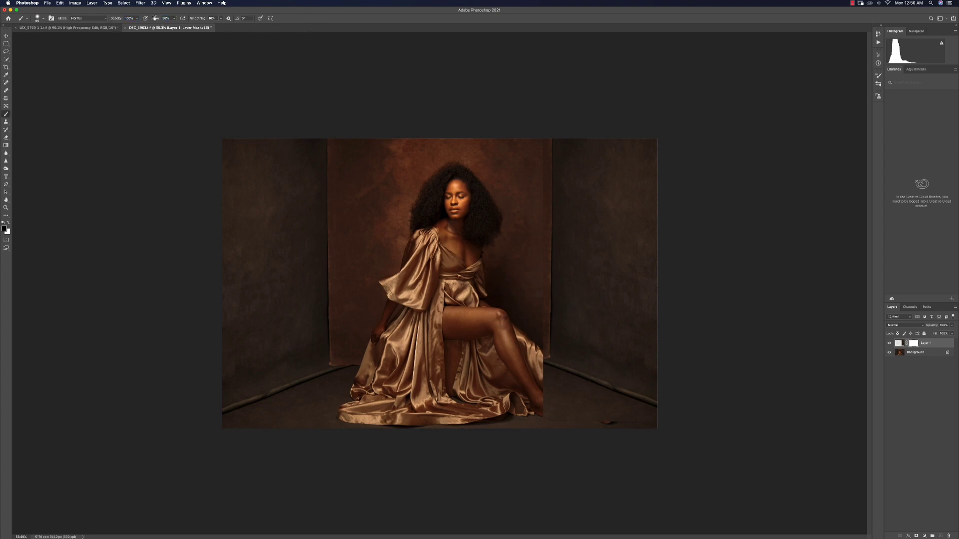
# Paint black on the mask over the model's leg, feet and dress to reveal them
pyautogui.moveTo(155, 18); pyautogui.dragTo(163, 19)
pyautogui.moveTo(491, 339); pyautogui.dragTo(505, 339)
pyautogui.moveTo(550, 414)
pyautogui.mouseDown()
pyautogui.moveTo(539, 371)
pyautogui.moveTo(586, 413)
pyautogui.moveTo(572, 392)
pyautogui.moveTo(601, 418)
pyautogui.mouseUp()
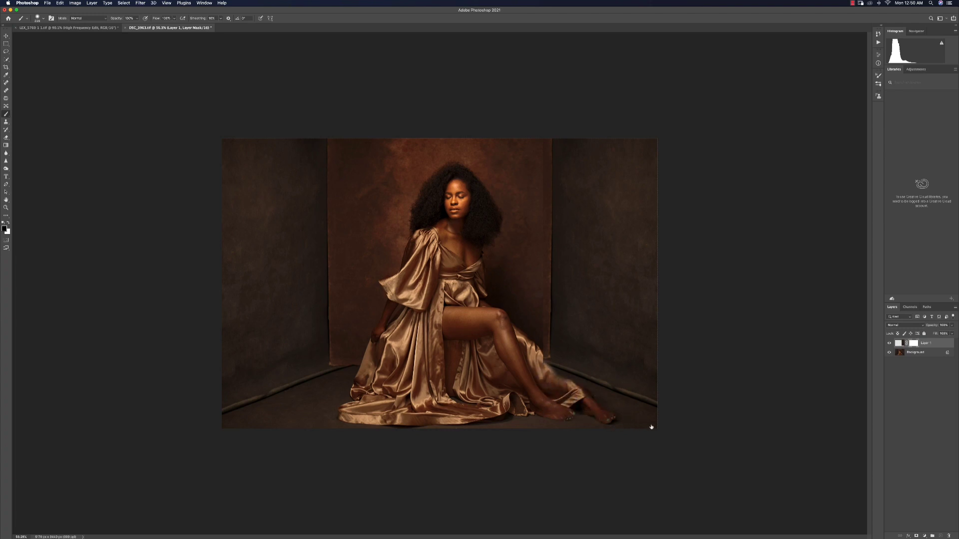
pyautogui.moveTo(536, 364); pyautogui.dragTo(558, 371)
# Zoom into the feet and paint a mask stroke along the dress edge, restoring it through History
pyautogui.press('z')
pyautogui.moveTo(618, 395)
pyautogui.mouseDown()
pyautogui.moveTo(622, 374)
pyautogui.moveTo(594, 334)
pyautogui.mouseUp()
pyautogui.press('b')
pyautogui.press('x')
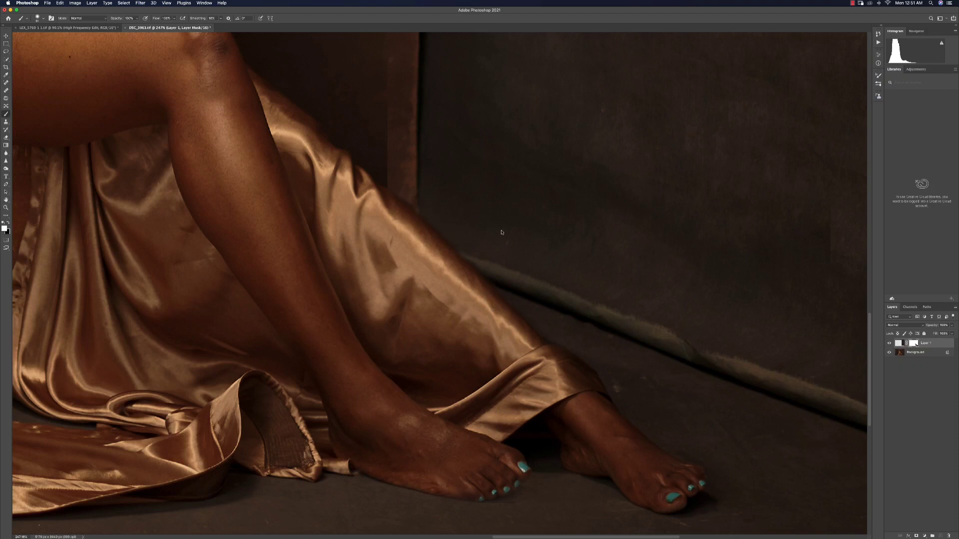
pyautogui.moveTo(475, 275); pyautogui.dragTo(493, 379)
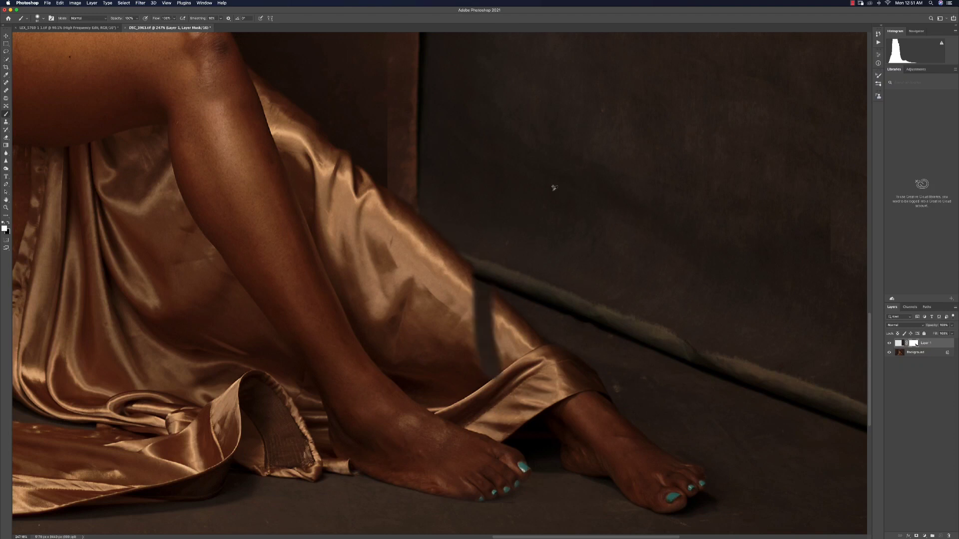
pyautogui.press('super+z')
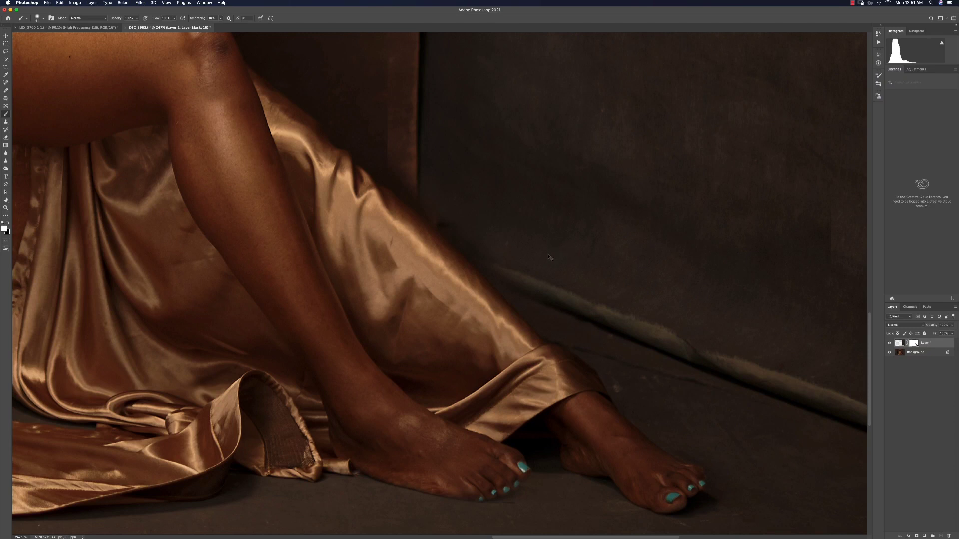
pyautogui.click(878, 54)
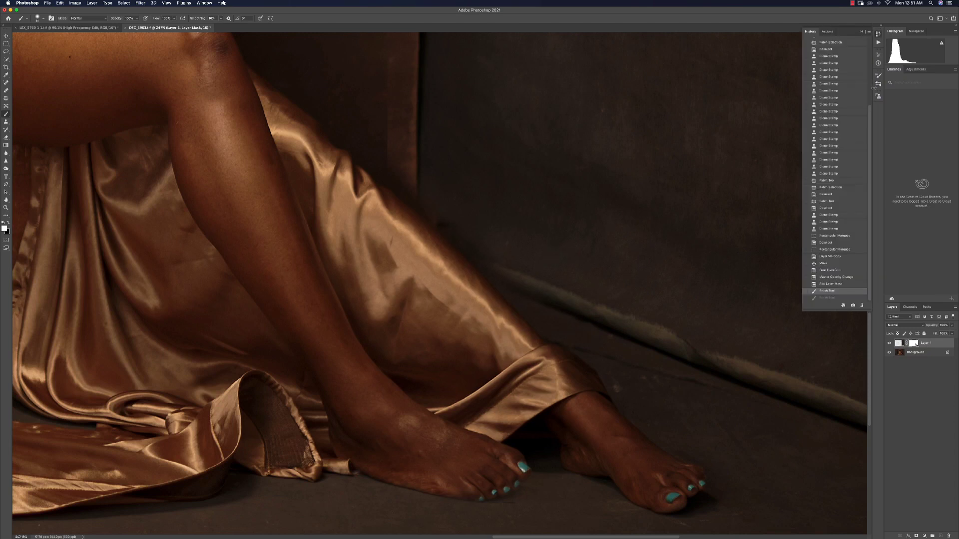
pyautogui.click(827, 298)
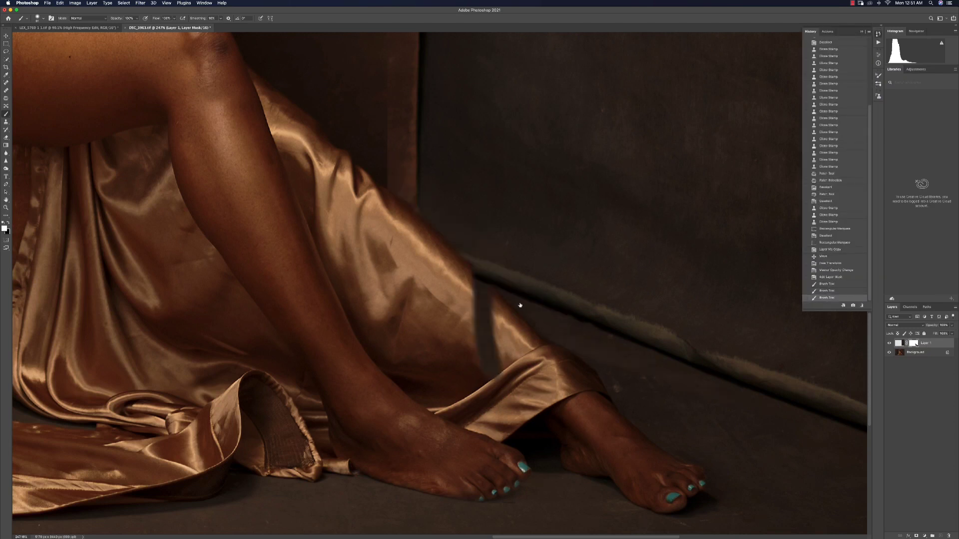
# Swap colors and paint over the dark seam beside the dress to blend the mask
pyautogui.scroll(1, 482, 316)
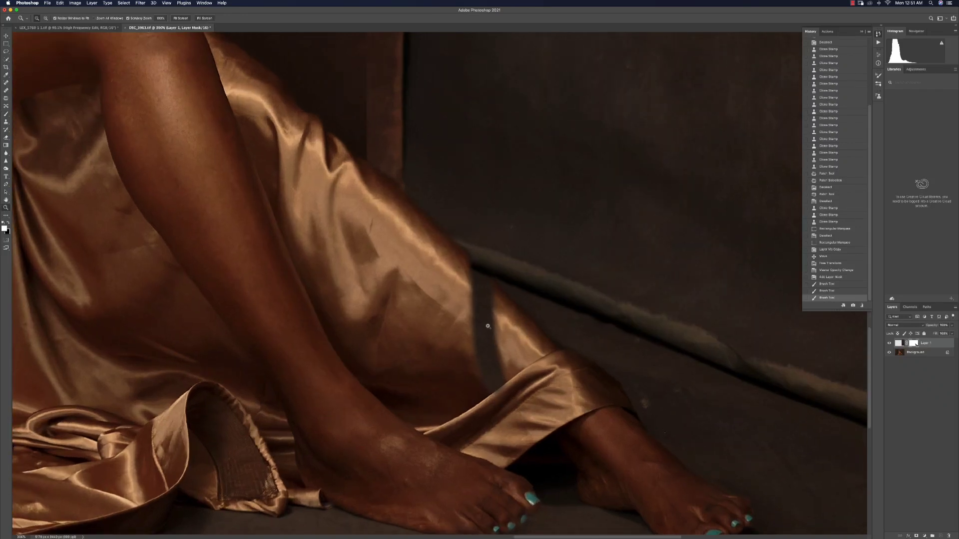
pyautogui.press('x')
pyautogui.moveTo(479, 320)
pyautogui.mouseDown()
pyautogui.moveTo(497, 302)
pyautogui.moveTo(445, 273)
pyautogui.moveTo(492, 289)
pyautogui.mouseUp()
pyautogui.moveTo(483, 336)
pyautogui.mouseDown()
pyautogui.moveTo(499, 382)
pyautogui.moveTo(517, 383)
pyautogui.mouseUp()
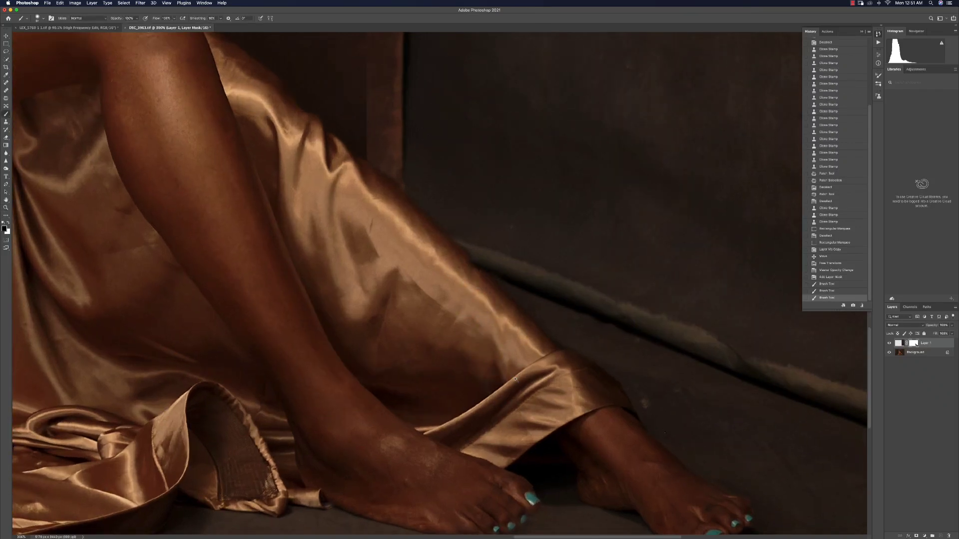
pyautogui.press('z')
pyautogui.moveTo(484, 328); pyautogui.dragTo(426, 197)
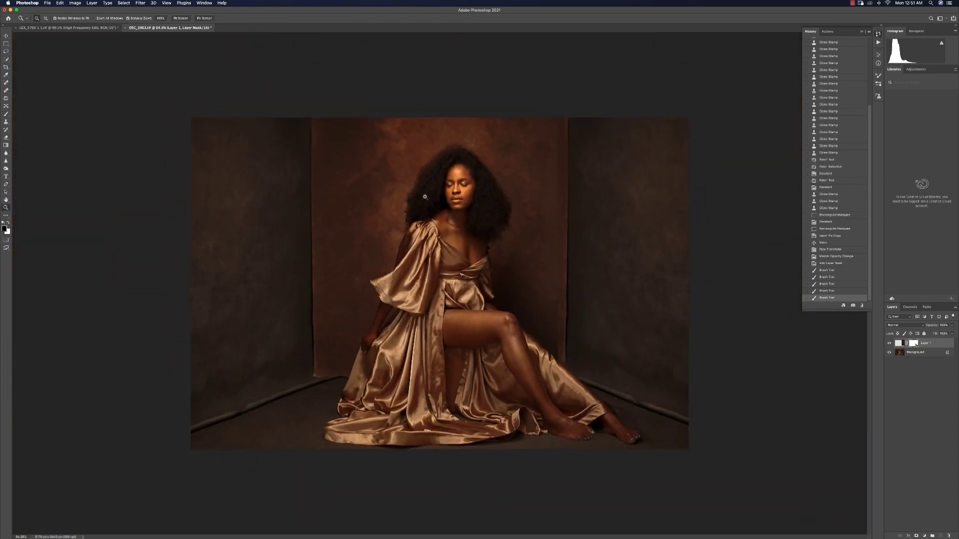
# Paint on the mask along the right edge of the backdrop to blend the seam with the copied wall
pyautogui.moveTo(549, 251); pyautogui.dragTo(553, 250)
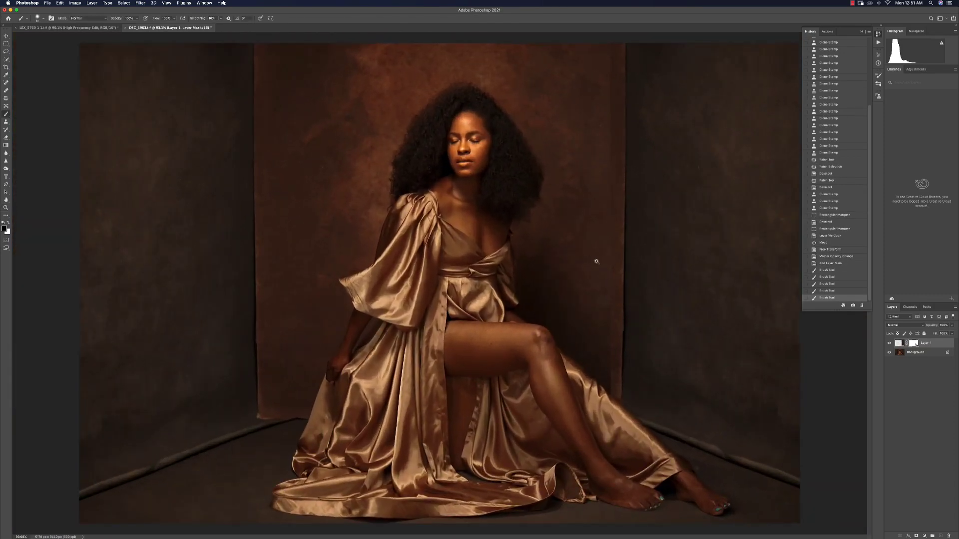
pyautogui.press('b')
pyautogui.moveTo(611, 310); pyautogui.dragTo(611, 380)
pyautogui.moveTo(583, 263); pyautogui.dragTo(587, 265)
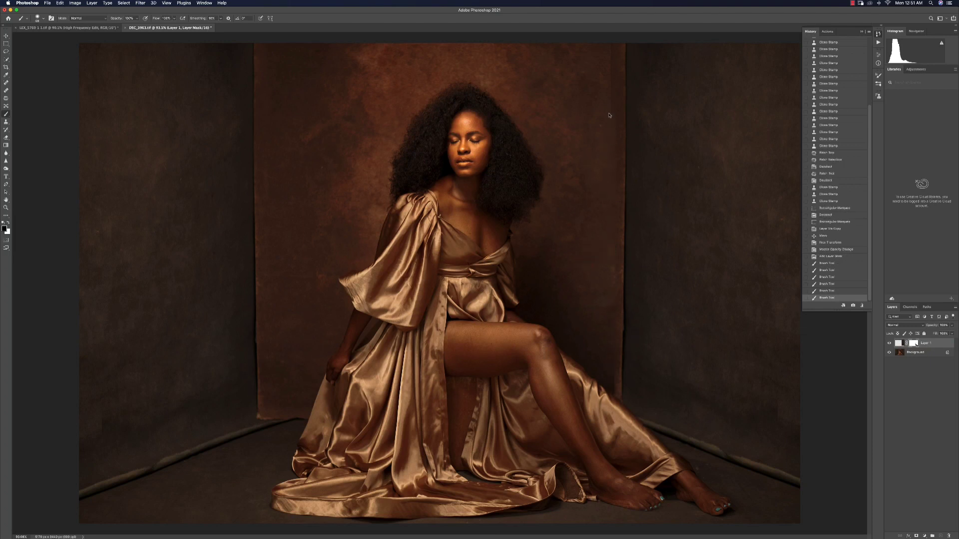
pyautogui.moveTo(610, 47); pyautogui.dragTo(608, 155)
pyautogui.moveTo(608, 117); pyautogui.dragTo(607, 133)
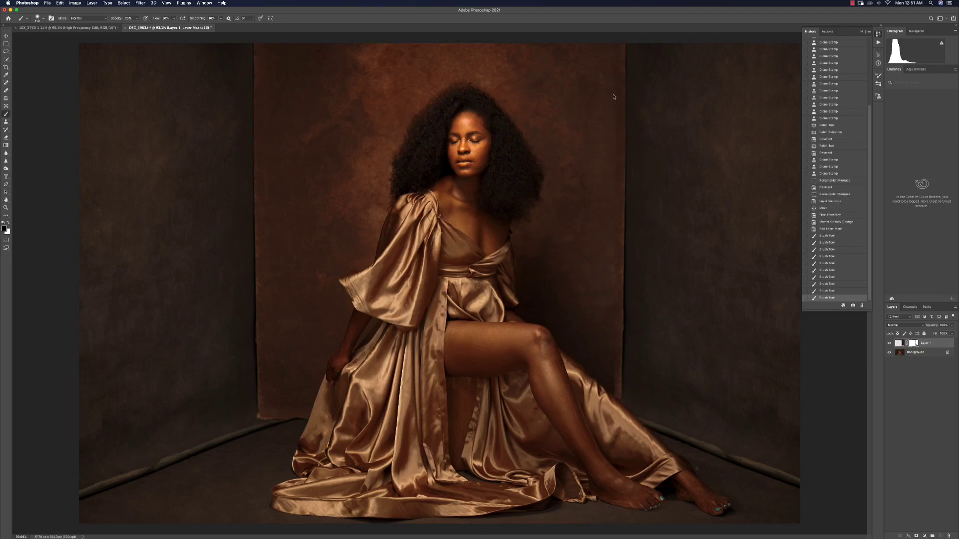
pyautogui.moveTo(614, 97); pyautogui.dragTo(615, 116)
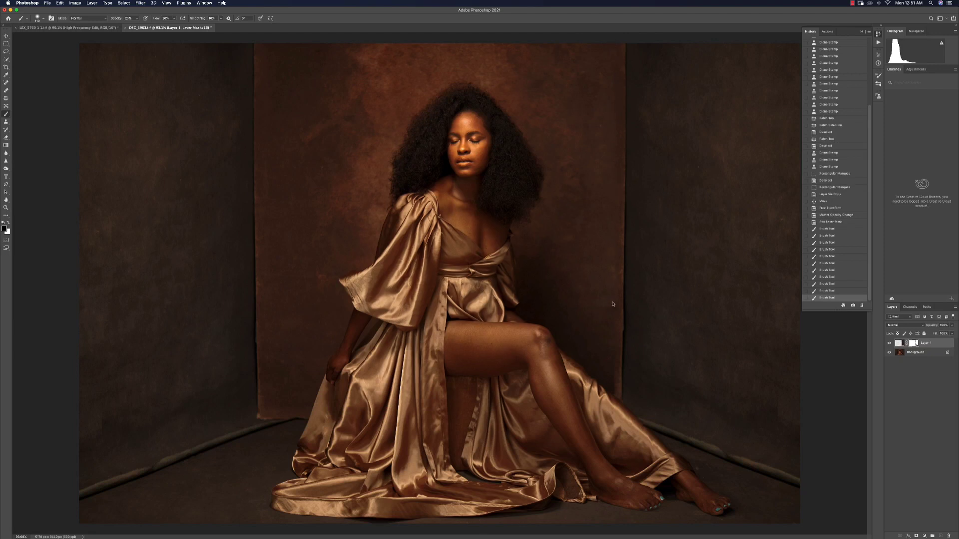
# Continue blending the mask along the backdrop's right edge down toward the floor
pyautogui.moveTo(612, 331); pyautogui.dragTo(609, 366)
pyautogui.moveTo(608, 365); pyautogui.dragTo(614, 378)
pyautogui.moveTo(614, 379); pyautogui.dragTo(613, 377)
pyautogui.moveTo(614, 377); pyautogui.dragTo(612, 369)
pyautogui.moveTo(609, 310); pyautogui.dragTo(616, 202)
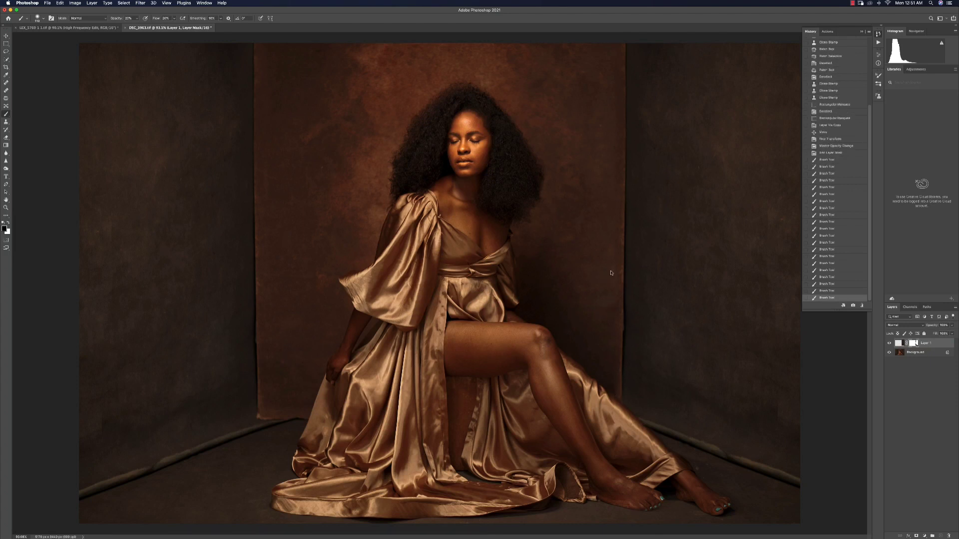
pyautogui.moveTo(611, 273); pyautogui.dragTo(611, 260)
# Zoom out and hide the copied wall layer to compare before and after
pyautogui.press('z')
pyautogui.moveTo(611, 258)
pyautogui.mouseDown()
pyautogui.moveTo(608, 247)
pyautogui.moveTo(567, 233)
pyautogui.moveTo(576, 227)
pyautogui.mouseUp()
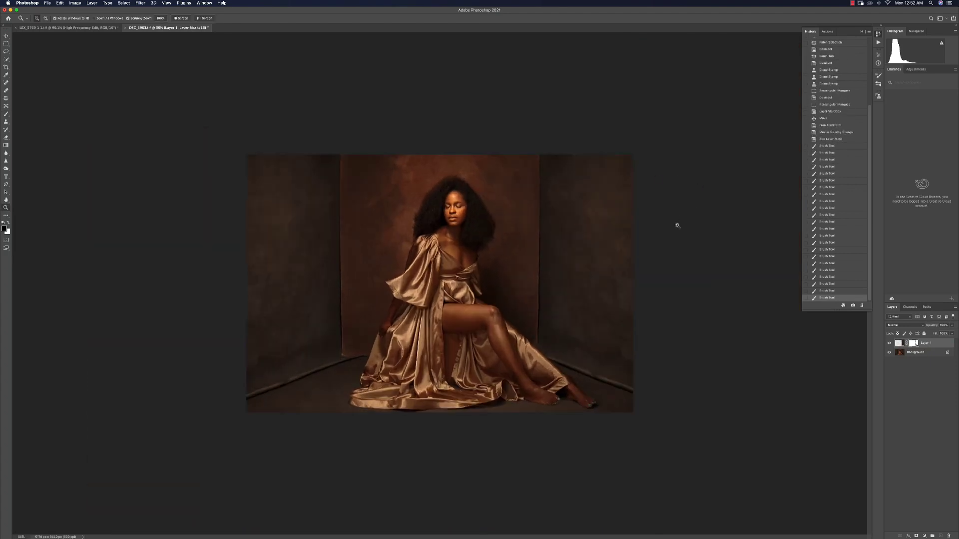
pyautogui.click(888, 343)
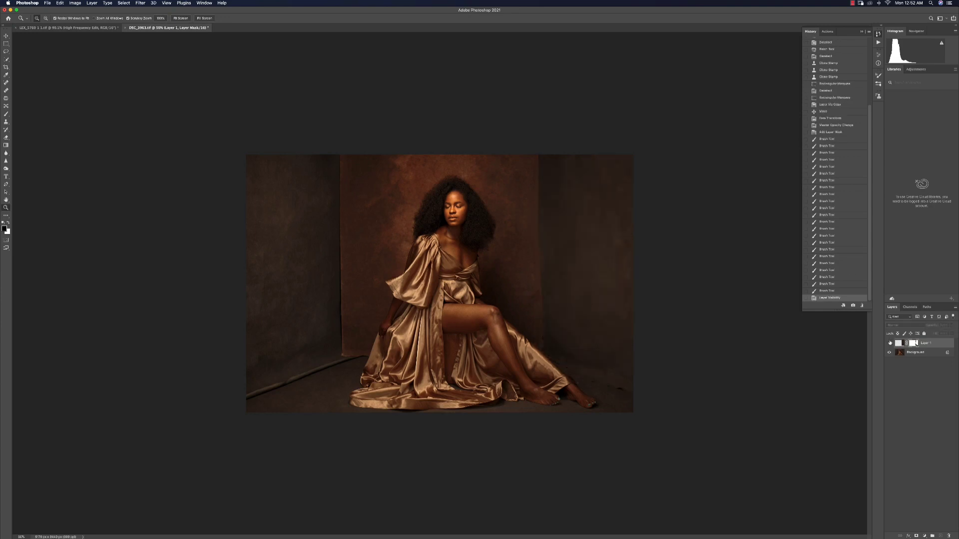
# Toggle the copied wall layer's visibility off and on again to compare it with the original
pyautogui.click(890, 343)
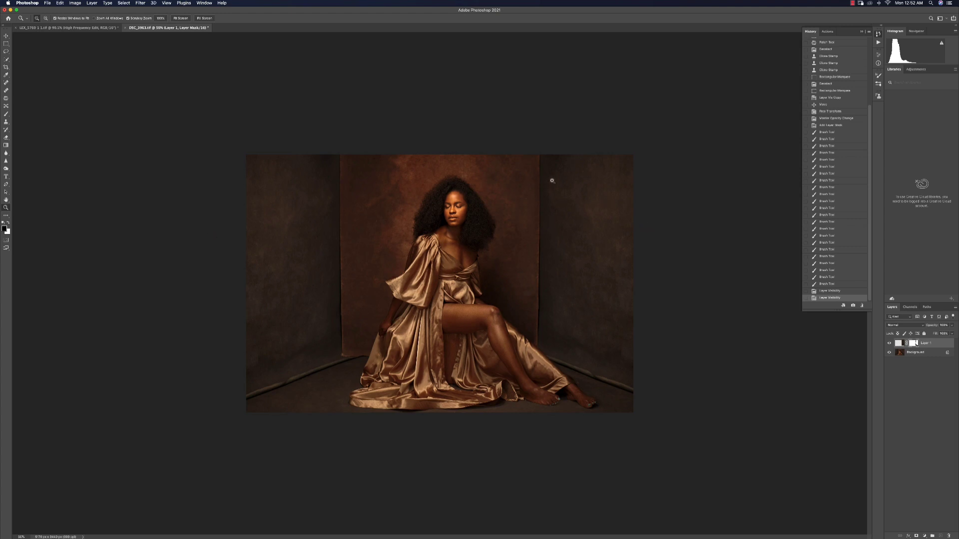
pyautogui.click(890, 343)
pyautogui.click(889, 343)
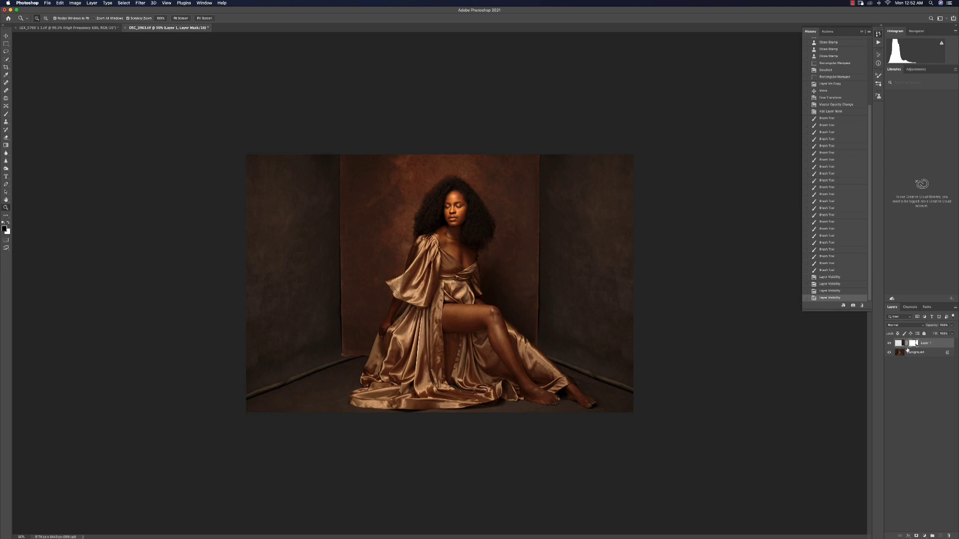
# Stamp all visible layers into a new merged layer and zoom in on the backdrop
pyautogui.press('super+alt+shift+e')
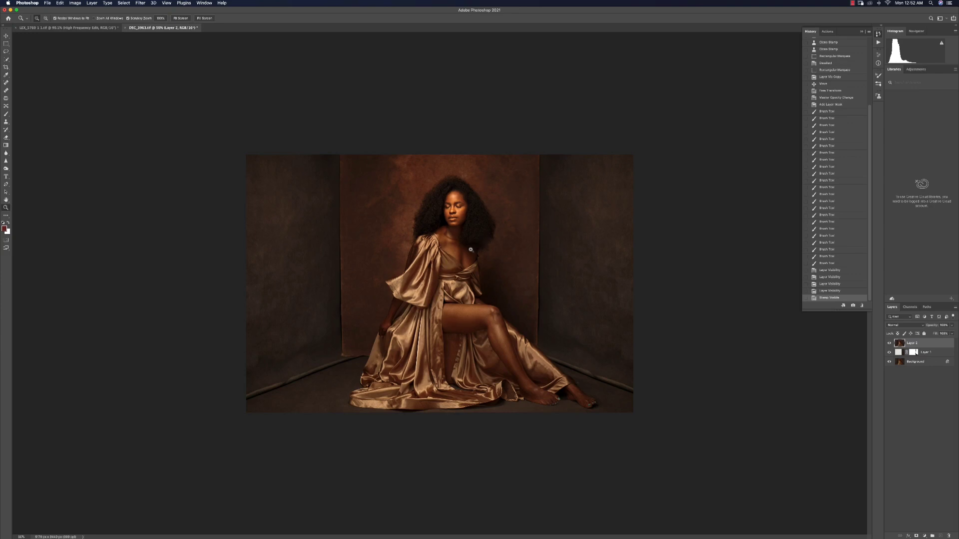
pyautogui.moveTo(471, 250); pyautogui.dragTo(518, 213)
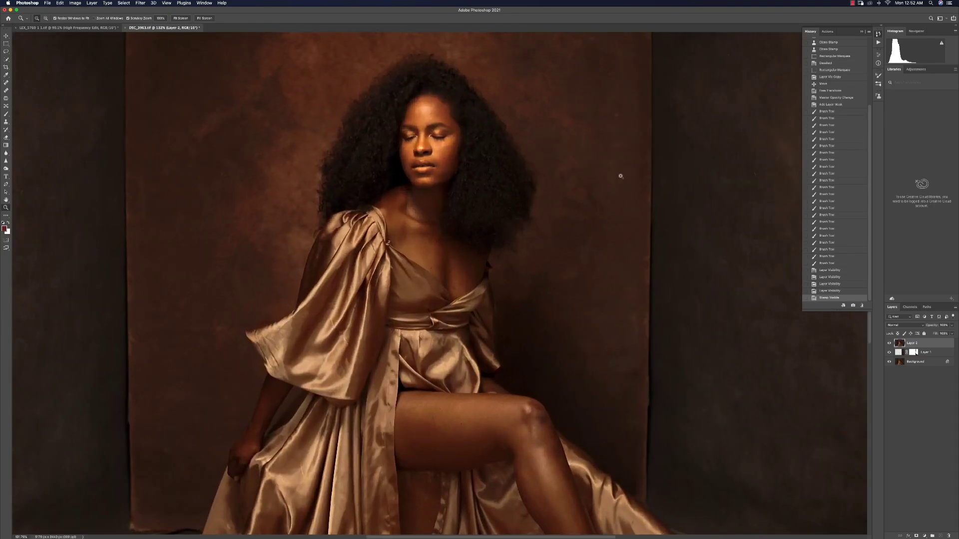
pyautogui.moveTo(623, 142)
pyautogui.mouseDown()
pyautogui.moveTo(574, 218)
pyautogui.moveTo(565, 196)
pyautogui.moveTo(578, 211)
pyautogui.mouseUp()
# Patch out spots on the backdrop to the right of the model's hair and arm with the Patch tool
pyautogui.press('j')
pyautogui.moveTo(572, 254); pyautogui.dragTo(569, 252)
pyautogui.press('super+d')
pyautogui.moveTo(563, 116); pyautogui.dragTo(569, 106)
pyautogui.moveTo(568, 156); pyautogui.dragTo(567, 228)
pyautogui.press('super+d')
pyautogui.scroll(-5, 587, 413)
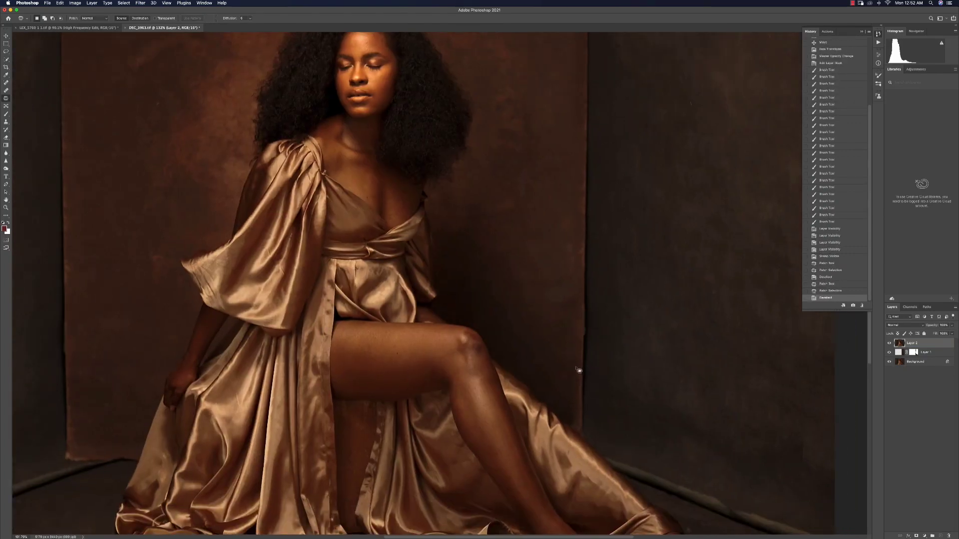
pyautogui.moveTo(566, 387)
pyautogui.mouseDown()
pyautogui.moveTo(580, 429)
pyautogui.moveTo(575, 358)
pyautogui.moveTo(558, 323)
pyautogui.mouseUp()
pyautogui.press('super+d')
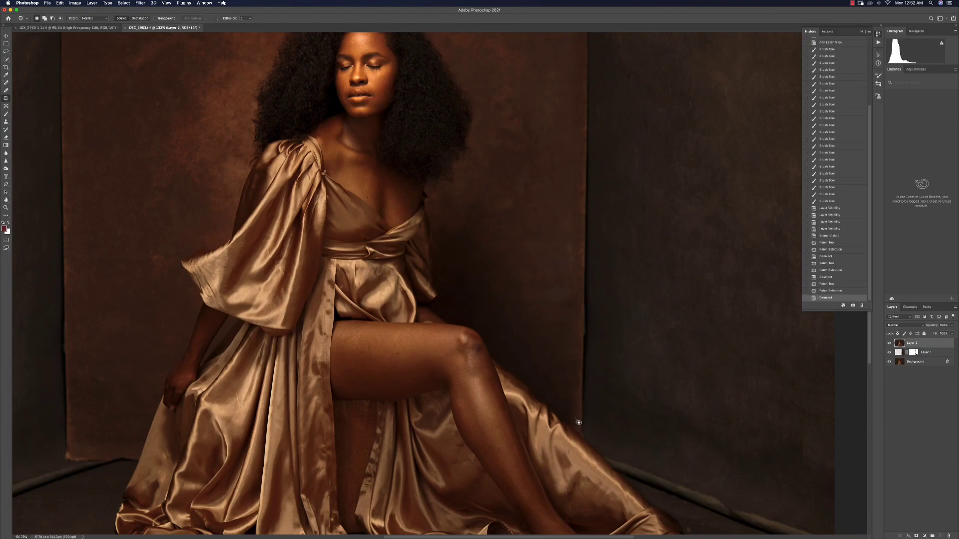
# Clone-stamp over the backdrop's right seam beside the model's knee, then fit the image on screen
pyautogui.press('z')
pyautogui.click(582, 416)
pyautogui.press('s')
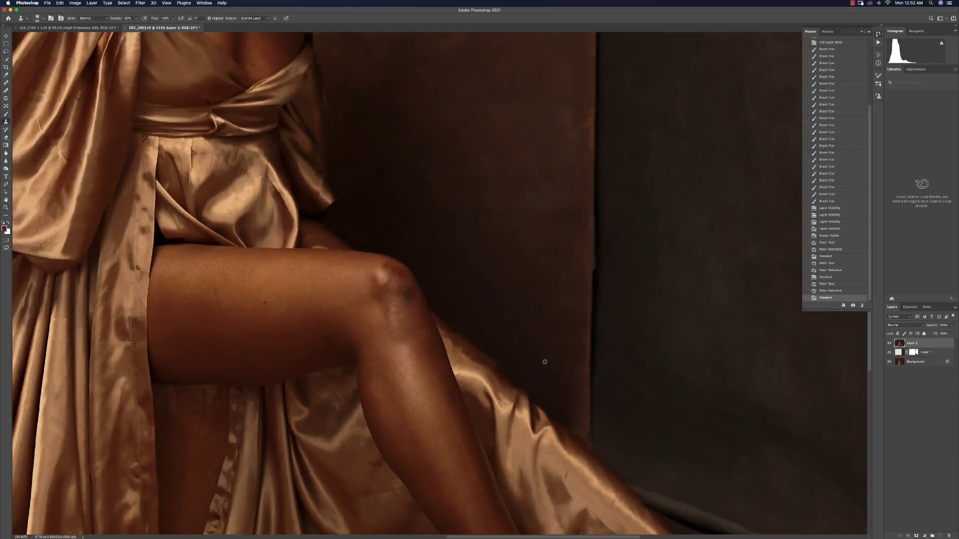
pyautogui.moveTo(551, 373); pyautogui.dragTo(575, 371)
pyautogui.click(575, 340)
pyautogui.click(576, 325)
pyautogui.click(575, 354)
pyautogui.click(576, 380)
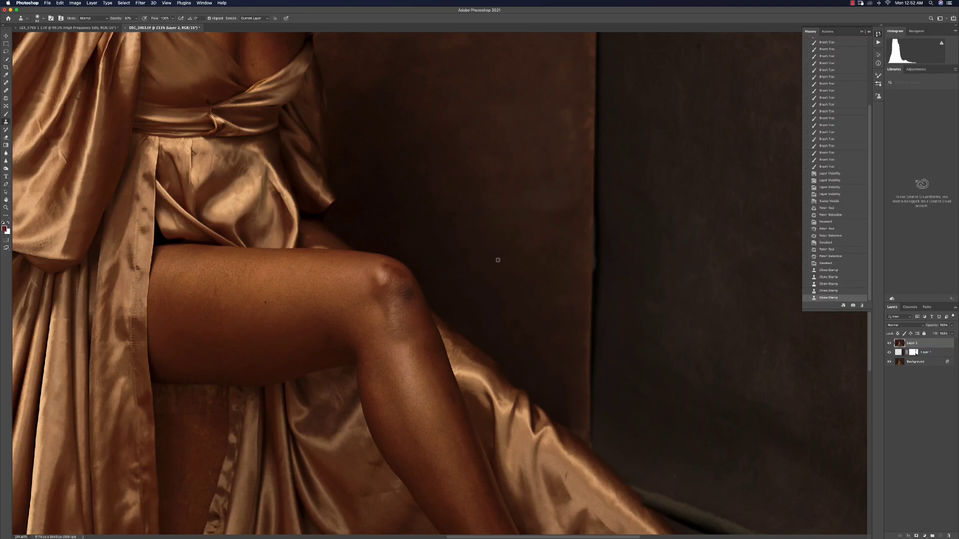
pyautogui.press('z')
pyautogui.press('super+0')
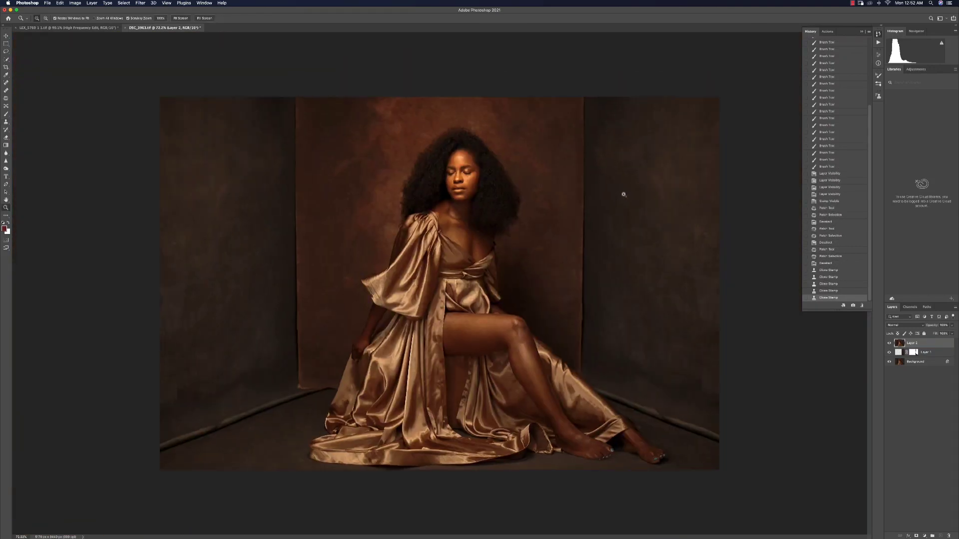
# Patch blotches on the right side wall and along the backdrop's right edge
pyautogui.press('j')
pyautogui.moveTo(620, 193)
pyautogui.mouseDown()
pyautogui.moveTo(657, 188)
pyautogui.moveTo(617, 194)
pyautogui.moveTo(619, 150)
pyautogui.moveTo(609, 191)
pyautogui.moveTo(635, 243)
pyautogui.mouseUp()
pyautogui.click(643, 230)
pyautogui.click(524, 165)
pyautogui.press('super+d')
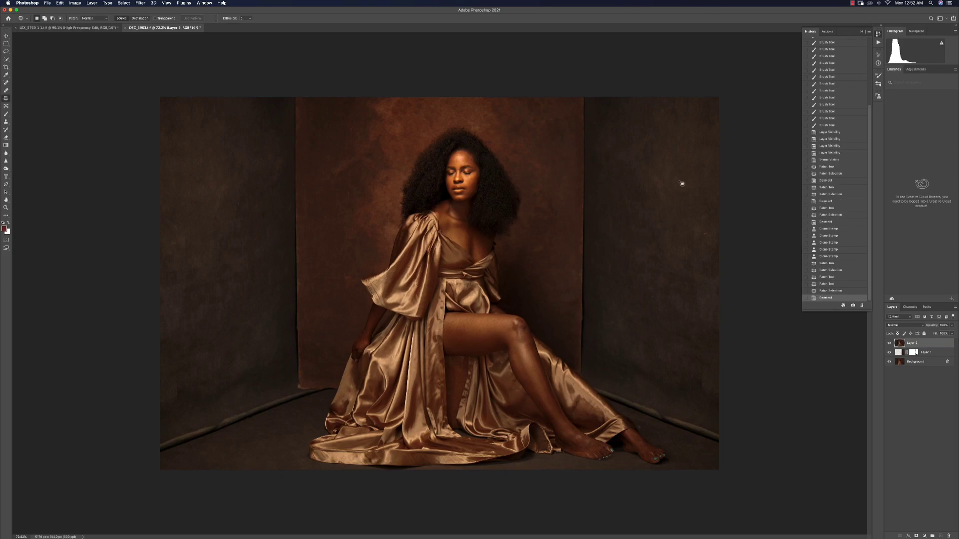
pyautogui.moveTo(664, 171)
pyautogui.mouseDown()
pyautogui.moveTo(658, 216)
pyautogui.moveTo(670, 188)
pyautogui.moveTo(702, 229)
pyautogui.moveTo(715, 222)
pyautogui.moveTo(698, 234)
pyautogui.mouseUp()
pyautogui.press('super+d')
pyautogui.press('super+d')
pyautogui.moveTo(611, 223)
pyautogui.mouseDown()
pyautogui.moveTo(624, 207)
pyautogui.moveTo(654, 232)
pyautogui.mouseUp()
pyautogui.press('super+d')
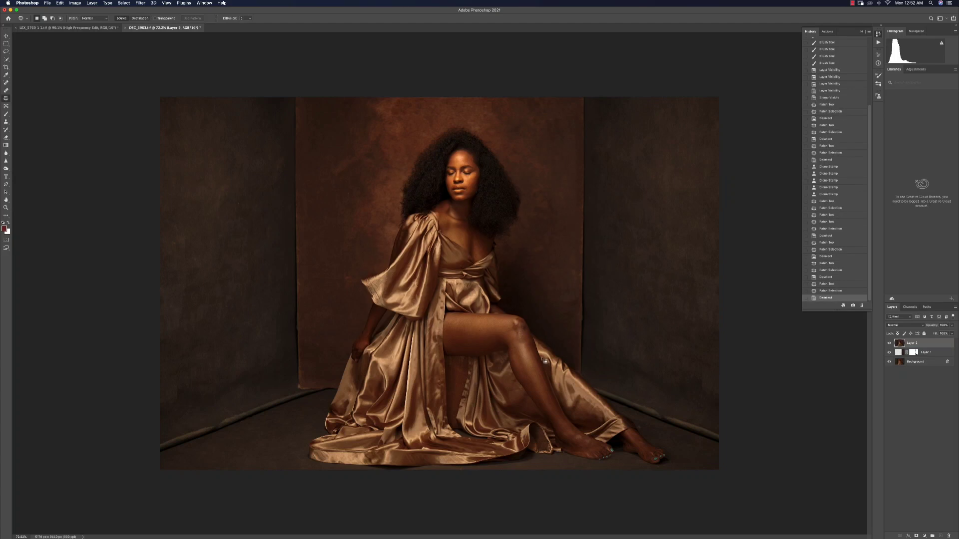
# Zoom out and stamp all visible layers into another merged layer
pyautogui.press('z')
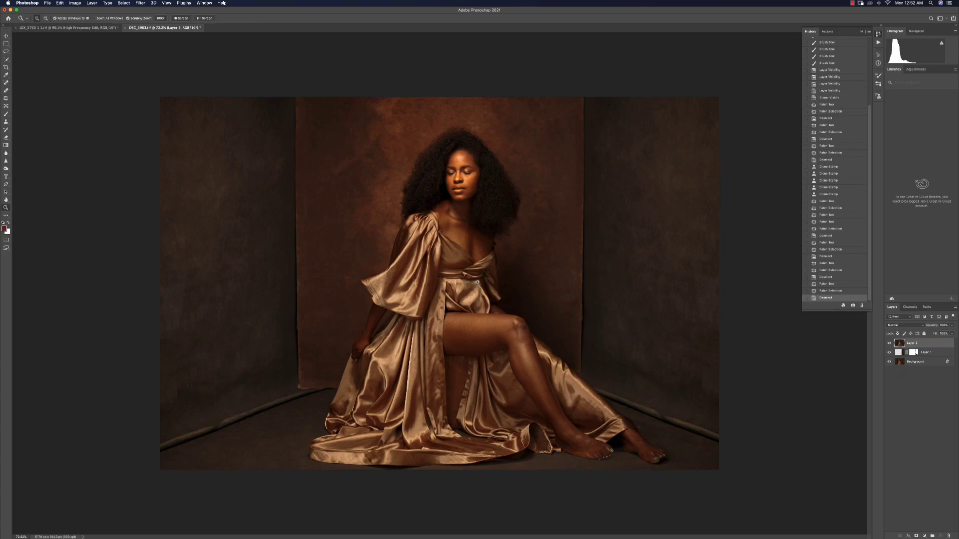
pyautogui.moveTo(473, 267); pyautogui.dragTo(456, 266)
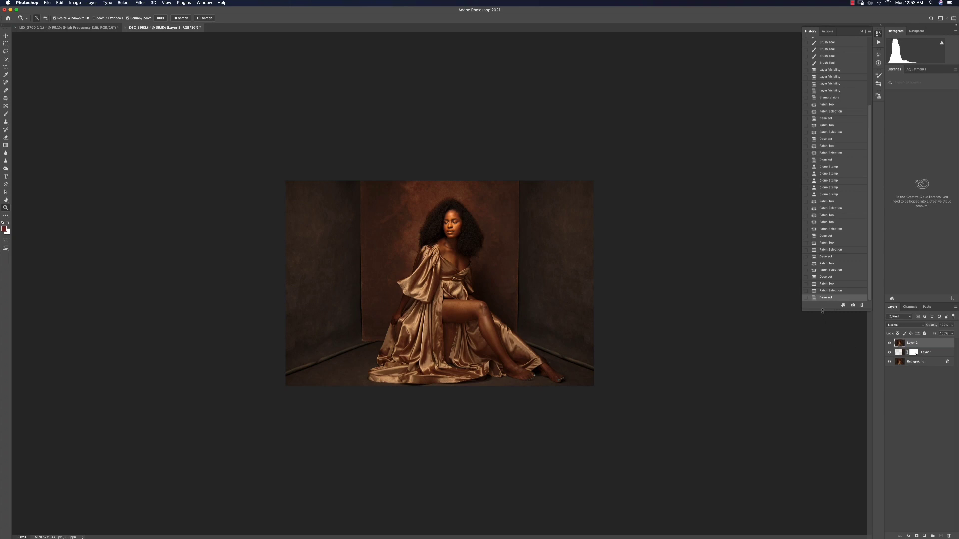
pyautogui.press('super+alt+shift+e')
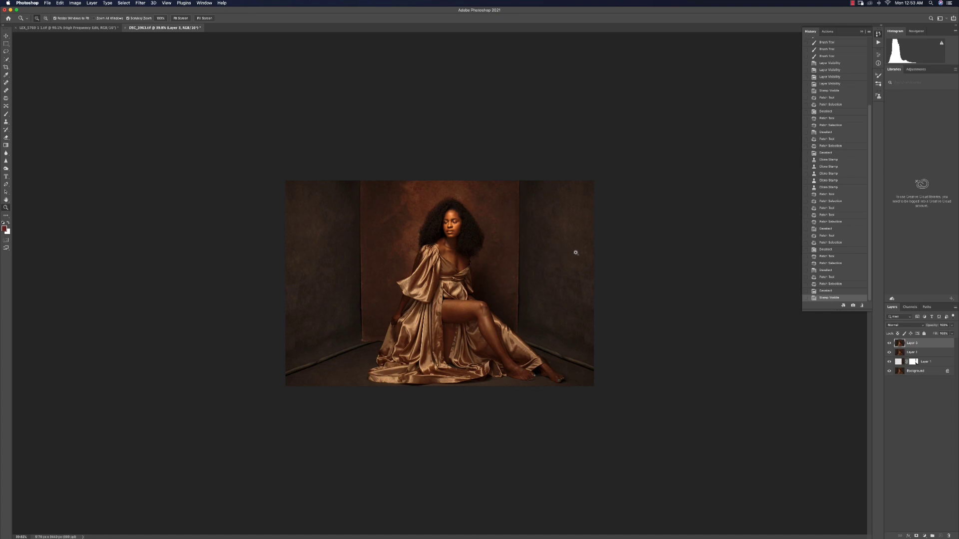
# Switch to Finder, open the Textures folder in Downloads and show it in gallery view
pyautogui.press('super+alt+space')
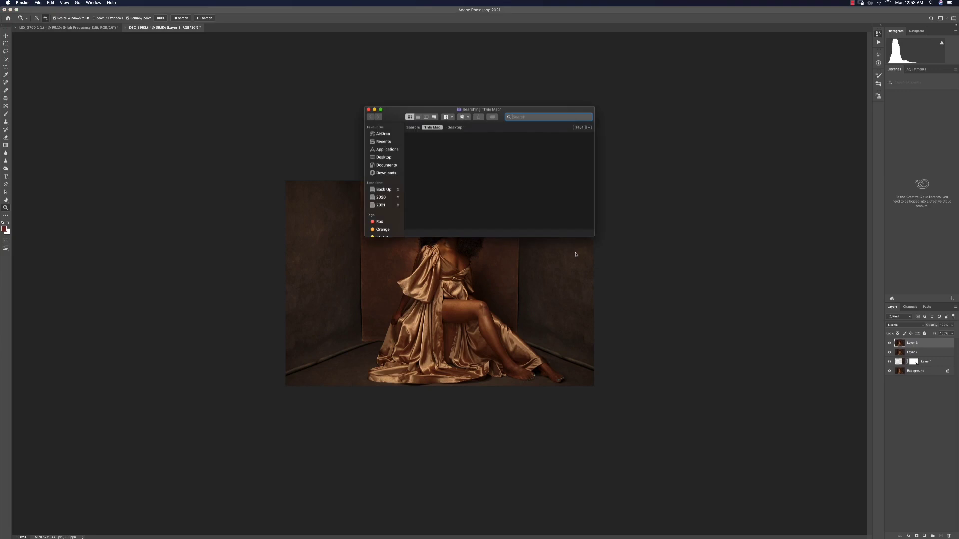
pyautogui.click(386, 173)
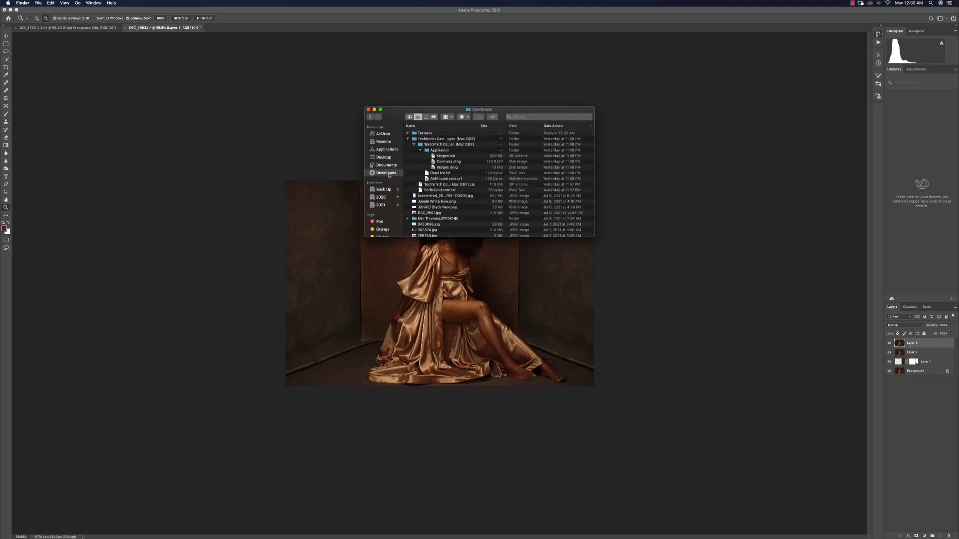
pyautogui.doubleClick(422, 134)
pyautogui.click(429, 134)
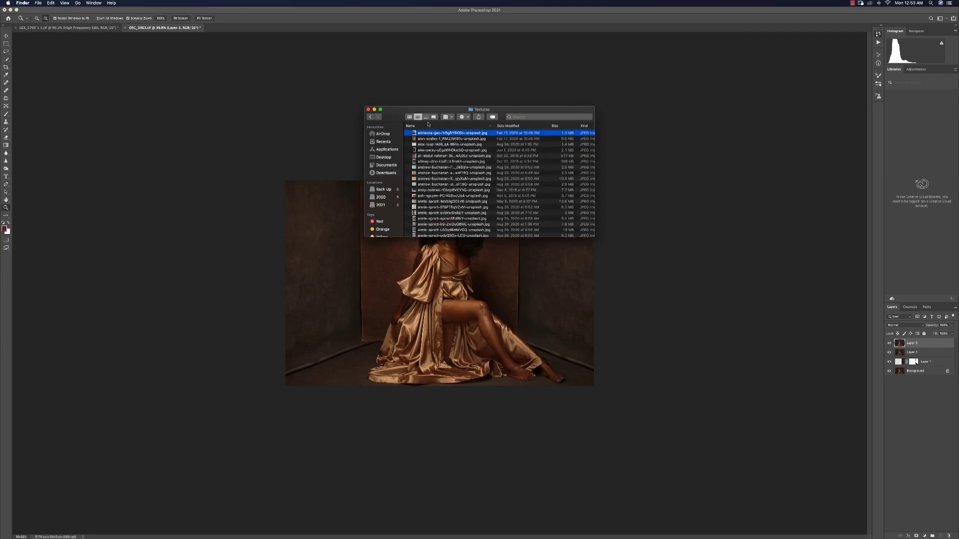
pyautogui.click(434, 117)
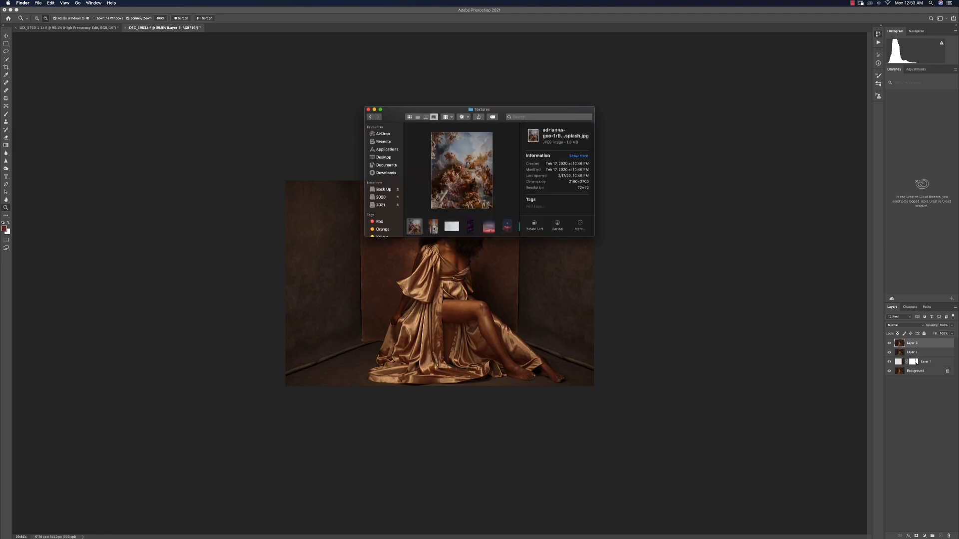
# Browse through the texture images to choose one for an overlay
pyautogui.click(433, 228)
pyautogui.click(452, 228)
pyautogui.click(470, 228)
pyautogui.click(489, 228)
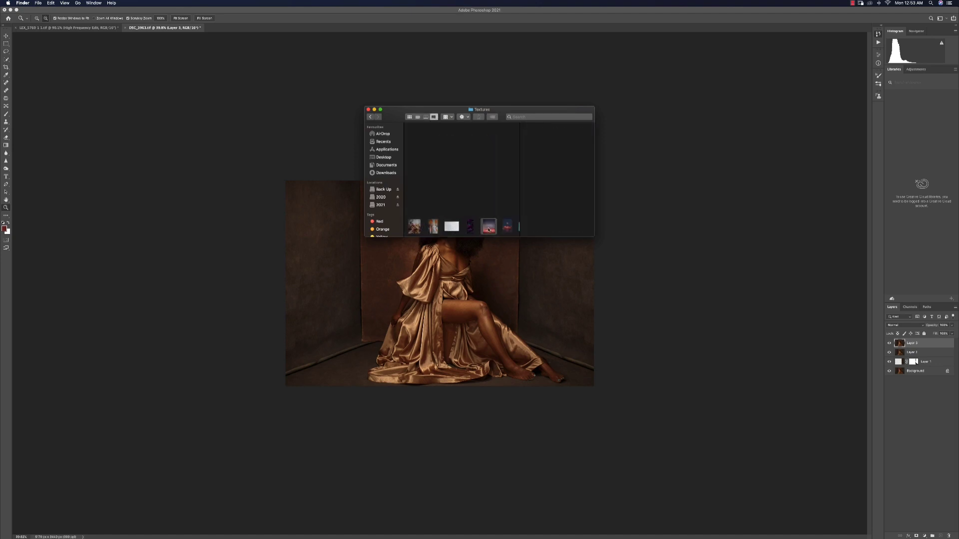
pyautogui.click(508, 228)
pyautogui.press('Right')
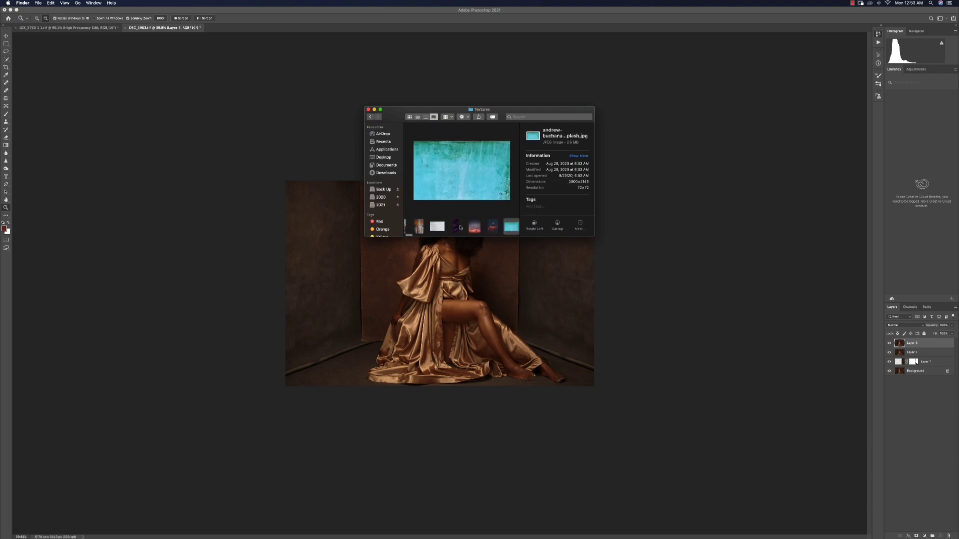
pyautogui.press('Right')
pyautogui.press('Right')
pyautogui.press('Right')
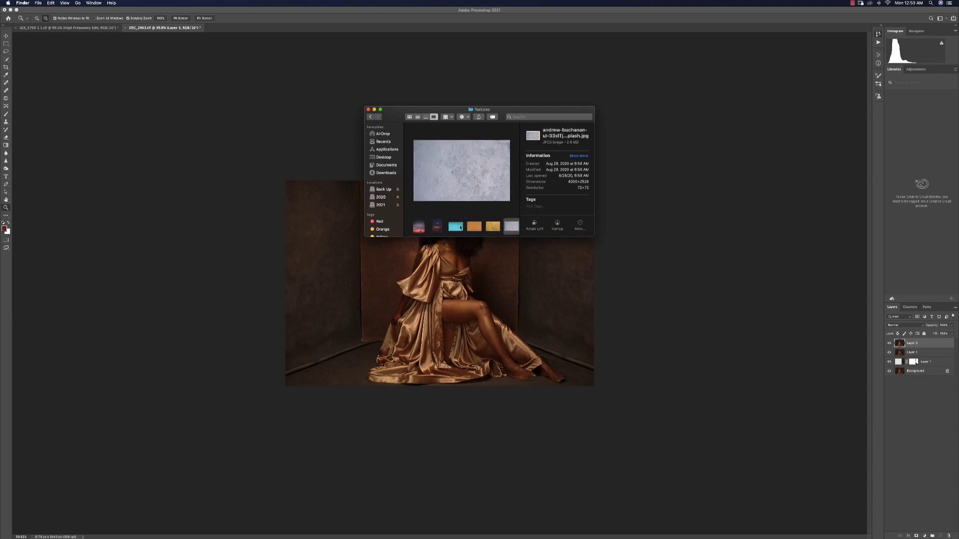
pyautogui.press('Right')
pyautogui.press('Right')
pyautogui.press('Right')
pyautogui.press('Right')
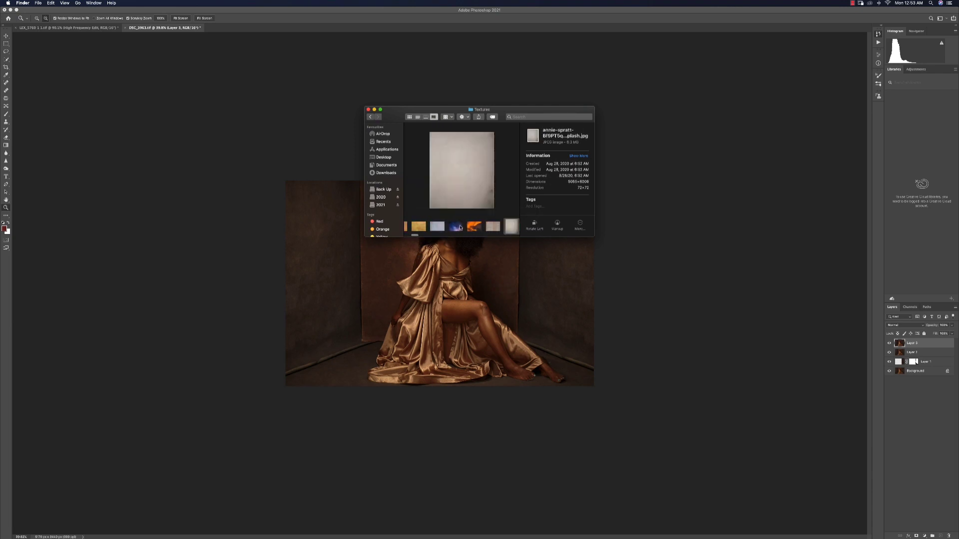
pyautogui.press('Right')
pyautogui.press('Right')
pyautogui.press('Right')
pyautogui.press('Right')
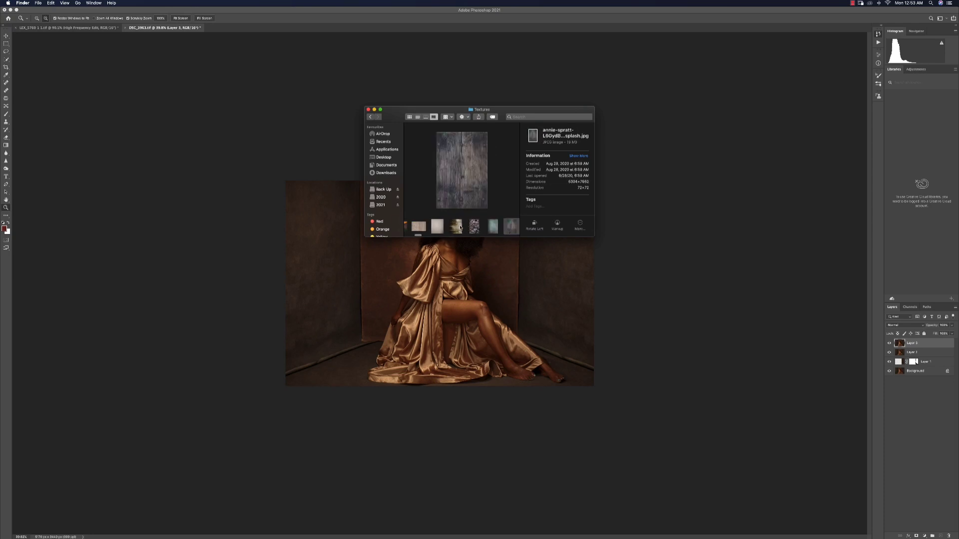
pyautogui.press('Right')
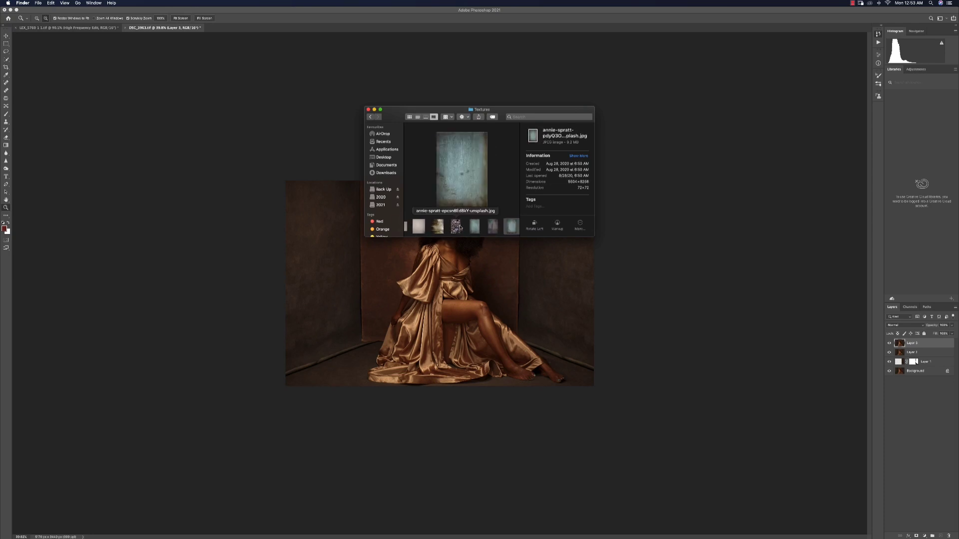
pyautogui.press('Right')
pyautogui.press('Right')
pyautogui.press('Right')
pyautogui.press('Right')
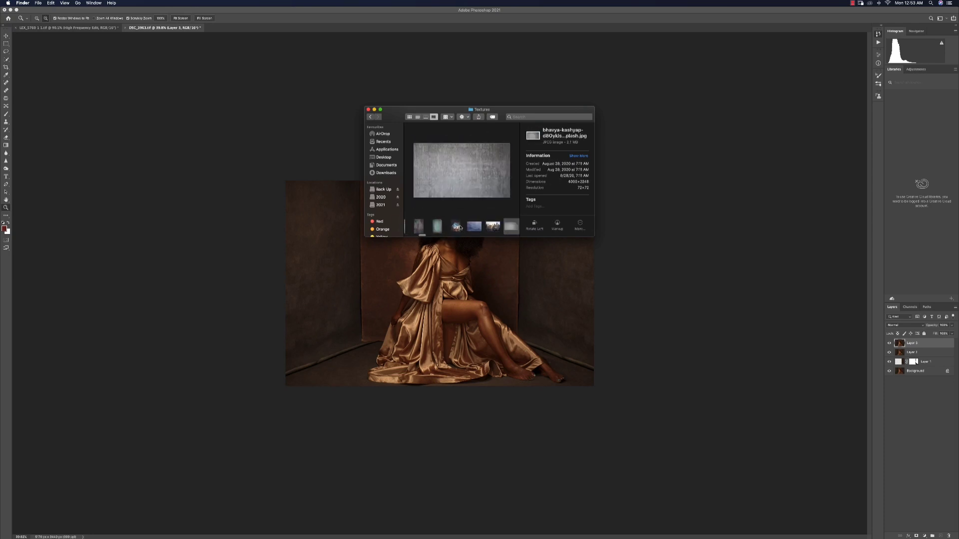
pyautogui.press('Right')
pyautogui.press('Right')
pyautogui.press('Right')
pyautogui.press('Right')
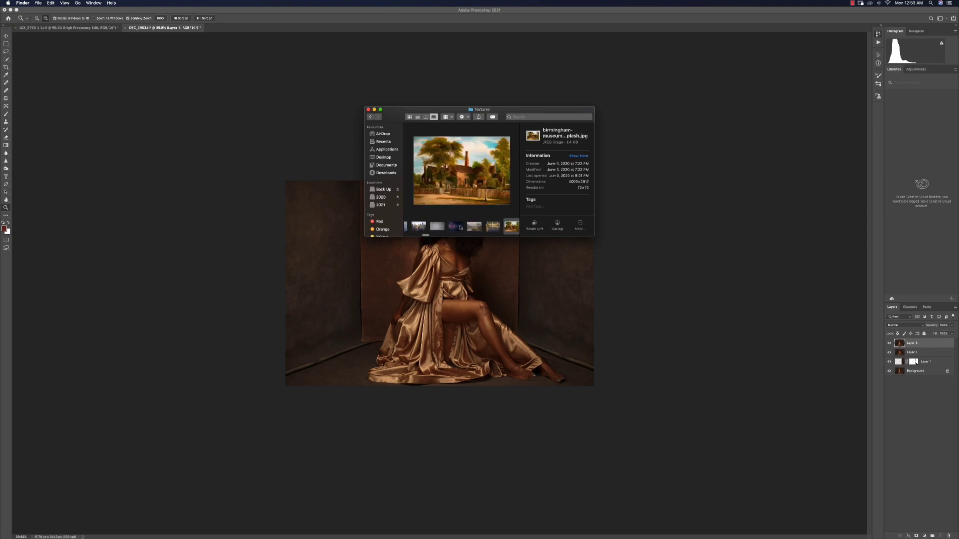
pyautogui.press('Right')
pyautogui.press('Right')
pyautogui.press('Right')
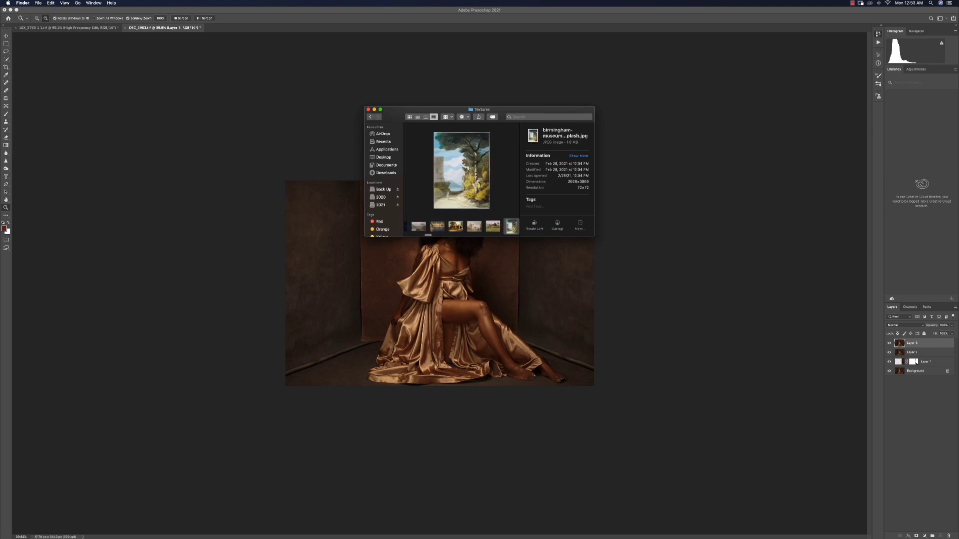
pyautogui.press('Right')
pyautogui.press('Right')
pyautogui.press('Right')
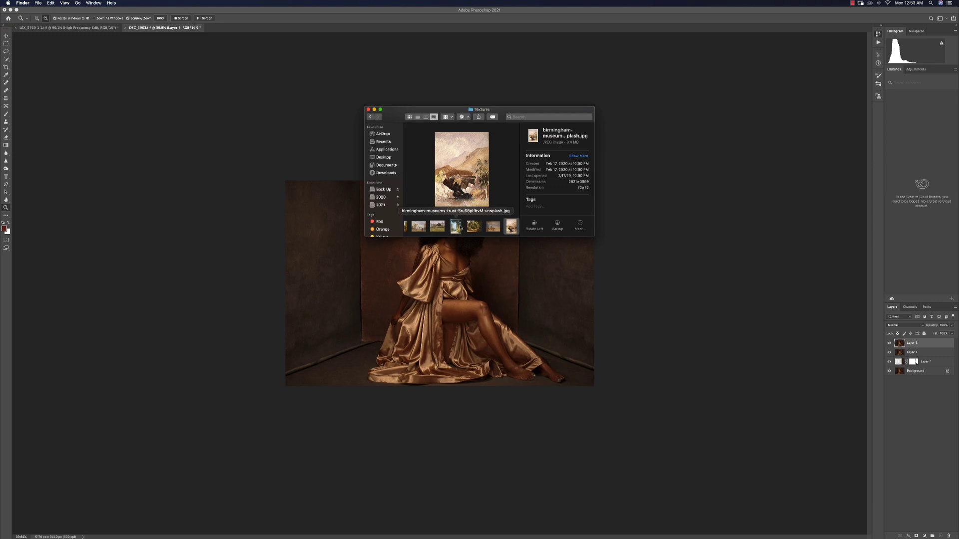
pyautogui.press('Right')
pyautogui.press('Right')
pyautogui.press('Right')
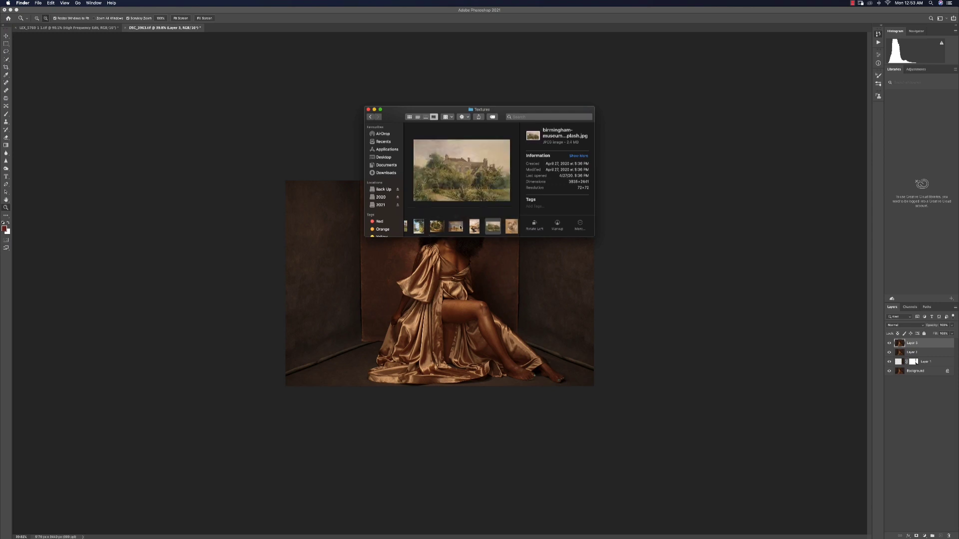
pyautogui.press('Right')
pyautogui.press('Right')
pyautogui.press('Right')
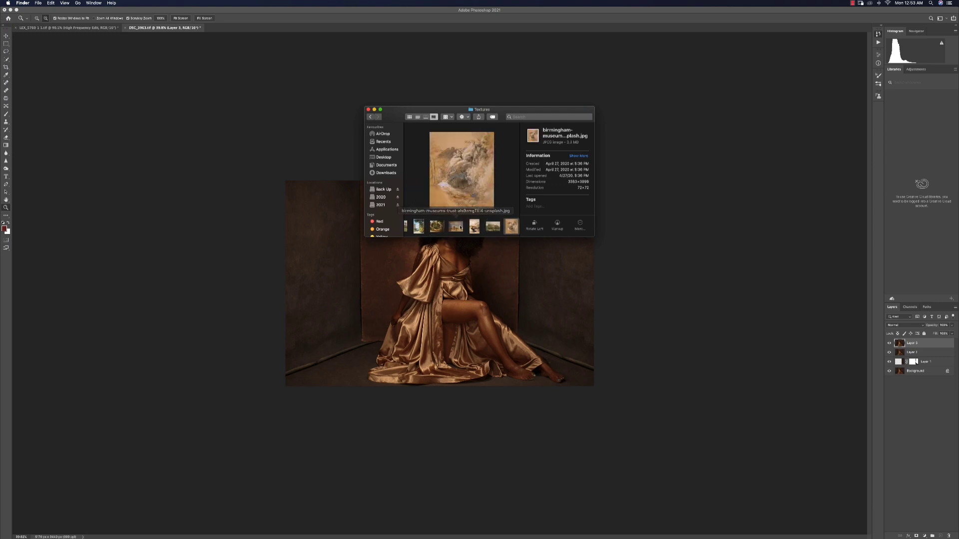
pyautogui.press('Right')
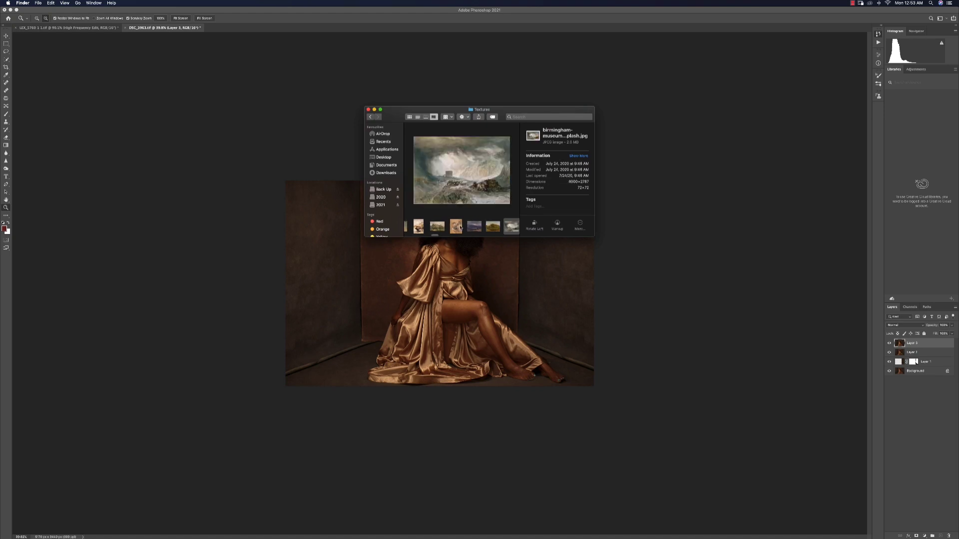
pyautogui.press('Left')
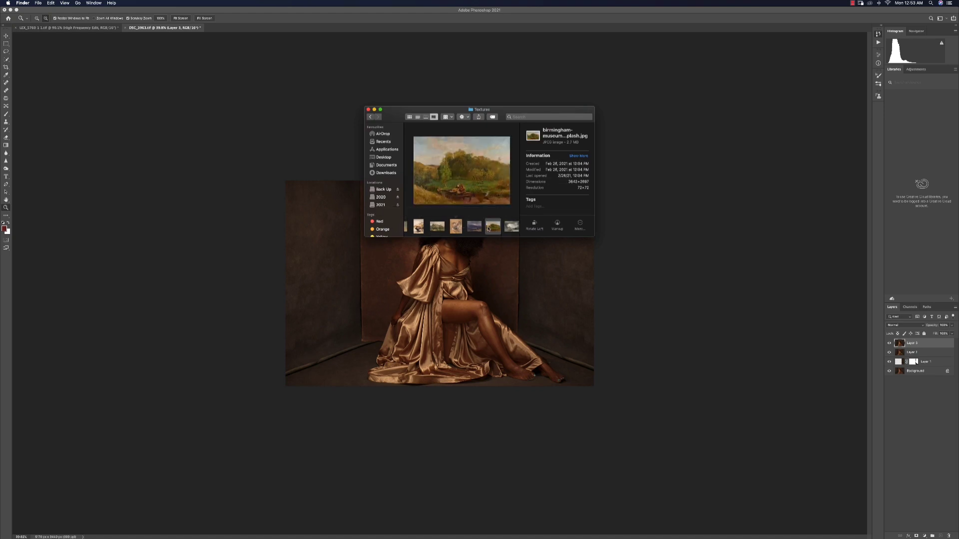
pyautogui.press('Left')
pyautogui.press('Left')
pyautogui.press('Left')
pyautogui.press('Left')
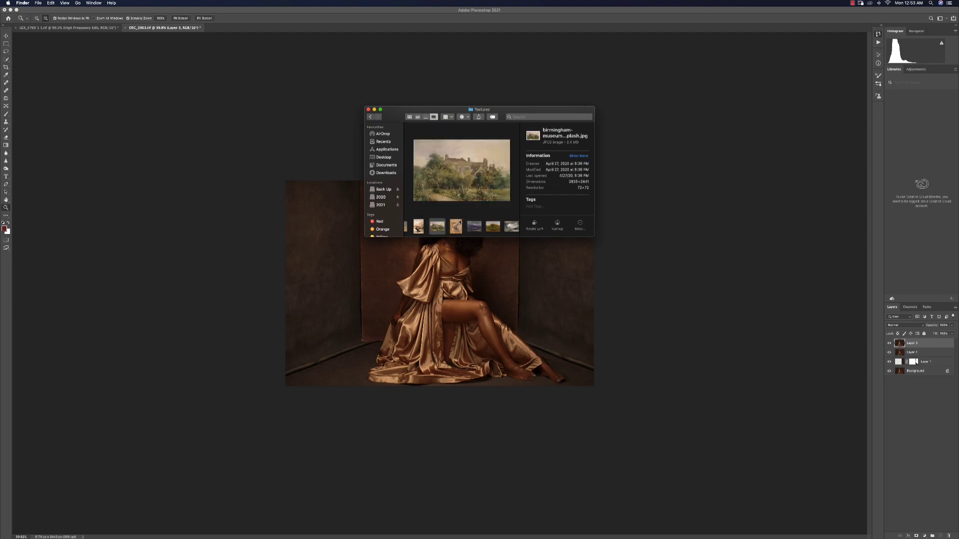
pyautogui.press('Right')
# Place the chosen painting texture into the document and scale it up to cover the whole canvas
pyautogui.moveTo(438, 229); pyautogui.dragTo(380, 313)
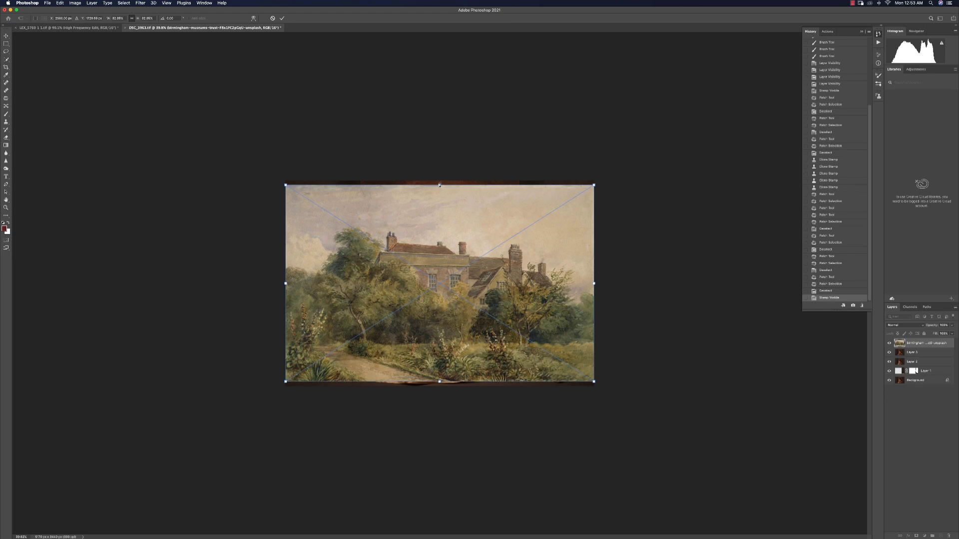
pyautogui.moveTo(440, 185); pyautogui.dragTo(449, 119)
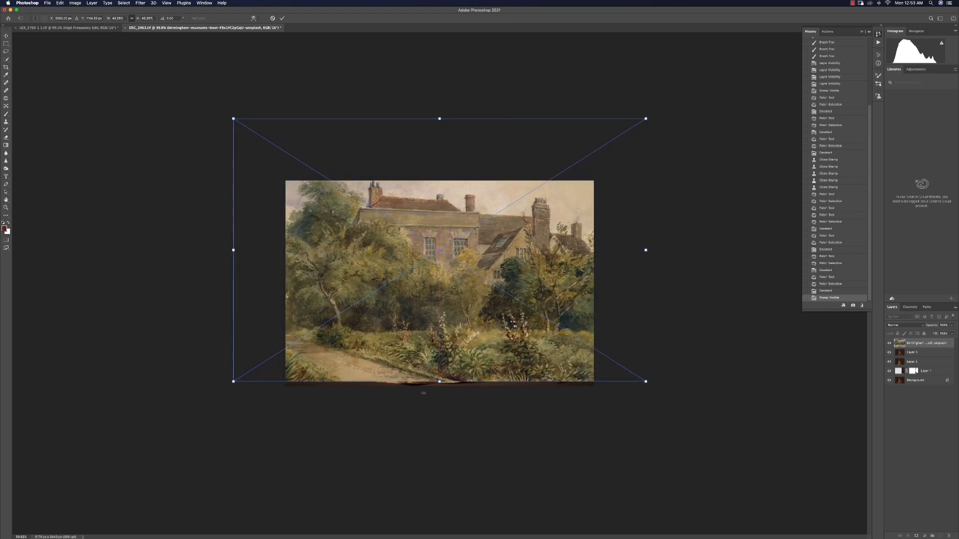
pyautogui.moveTo(439, 382); pyautogui.dragTo(439, 423)
pyautogui.moveTo(457, 317)
pyautogui.mouseDown()
pyautogui.moveTo(498, 296)
pyautogui.moveTo(491, 304)
pyautogui.mouseUp()
pyautogui.click(281, 18)
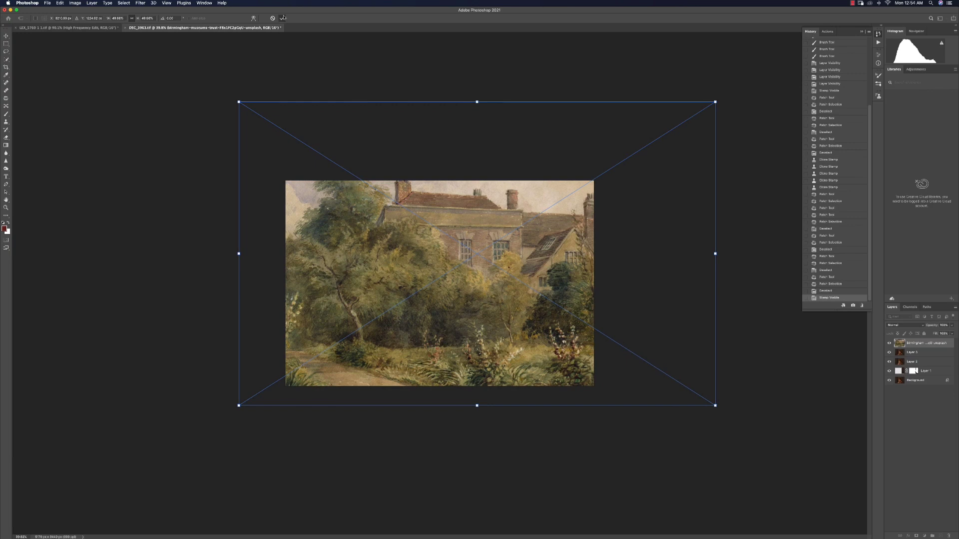
# Hide the texture layer and, on Layer 3, select the left side wall with the Quick Selection tool
pyautogui.click(889, 343)
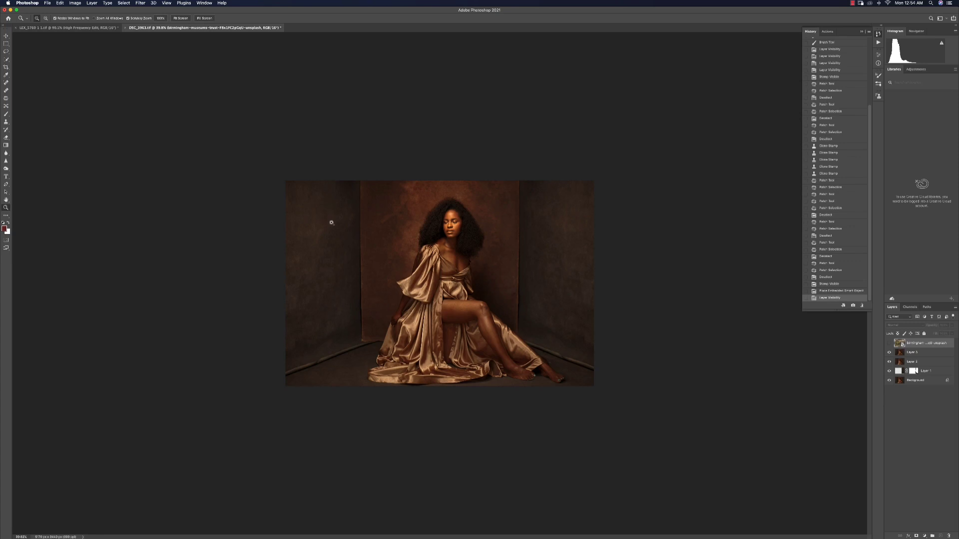
pyautogui.click(919, 354)
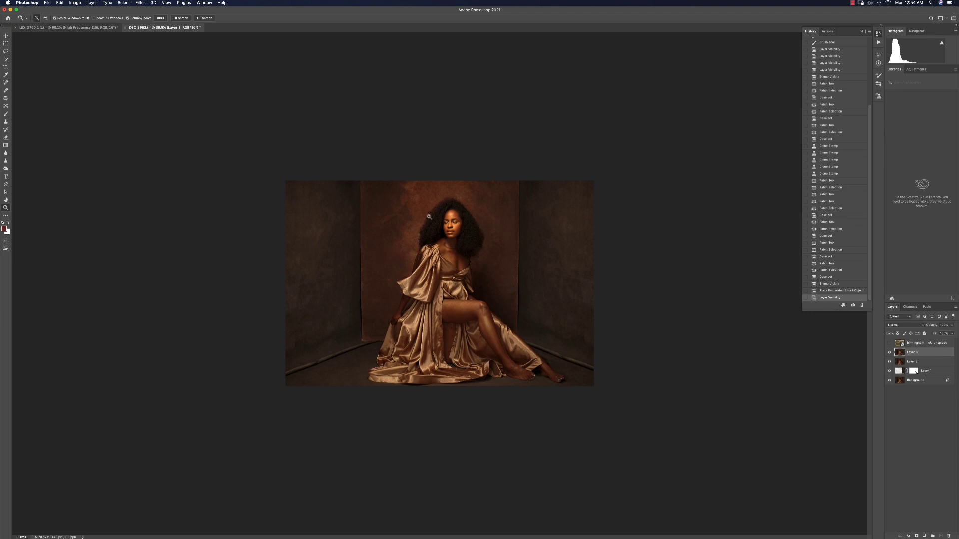
pyautogui.press('w')
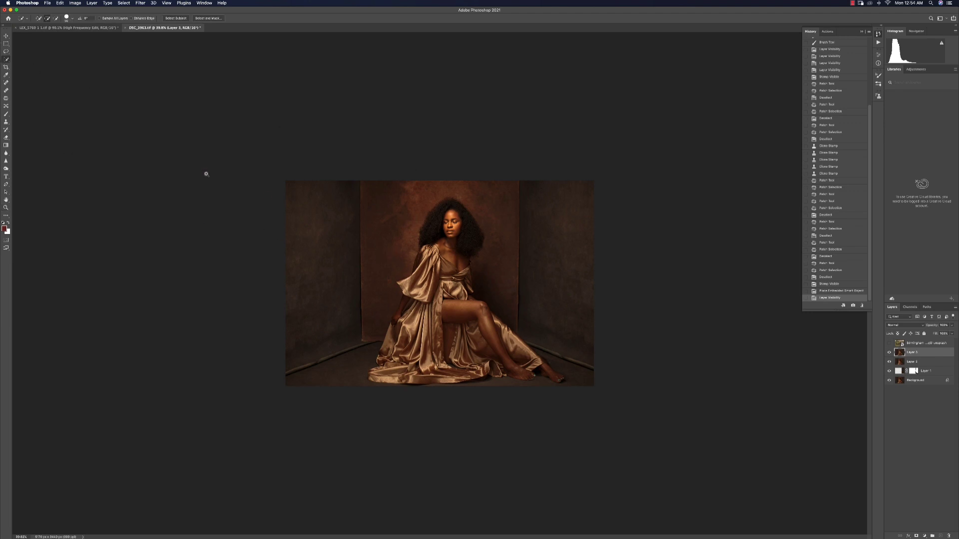
pyautogui.click(7, 59)
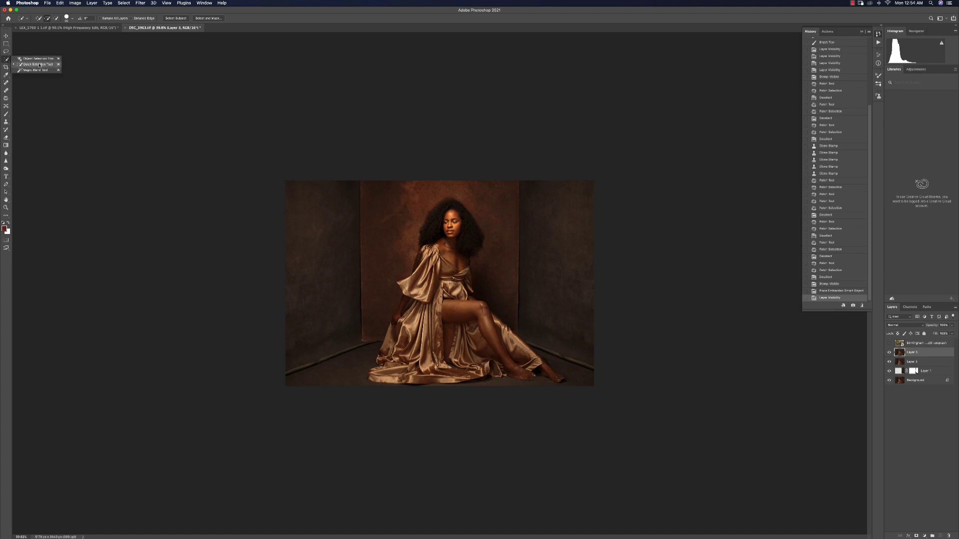
pyautogui.click(39, 65)
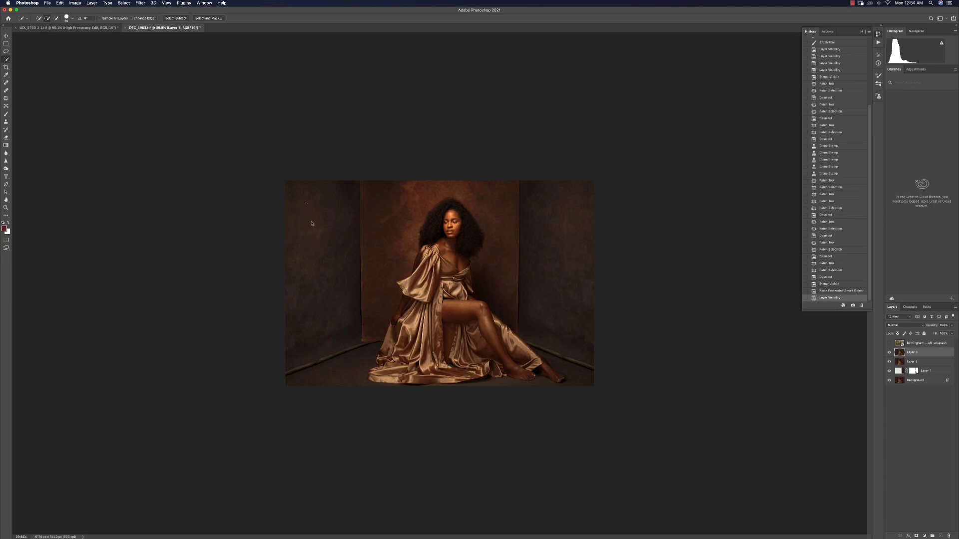
pyautogui.moveTo(311, 224)
pyautogui.mouseDown()
pyautogui.moveTo(312, 306)
pyautogui.moveTo(363, 281)
pyautogui.mouseUp()
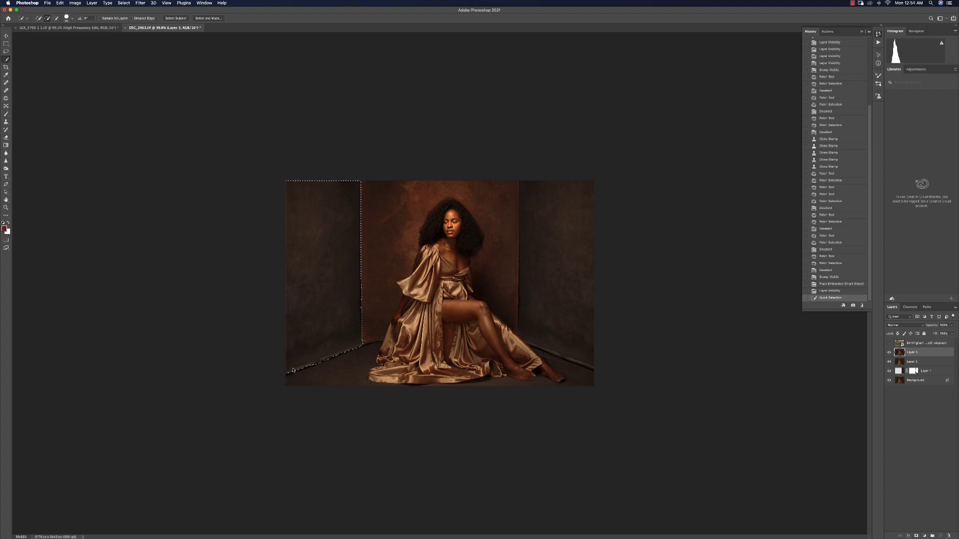
pyautogui.moveTo(294, 370); pyautogui.dragTo(344, 368)
pyautogui.moveTo(574, 197); pyautogui.dragTo(568, 256)
pyautogui.press('super+z')
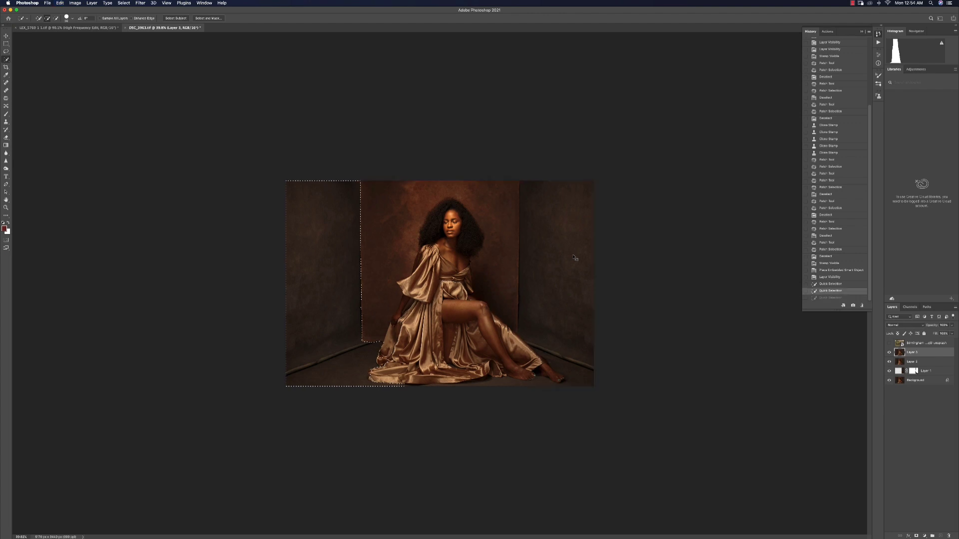
# Add the right side wall and its floor edge to the selection
pyautogui.moveTo(582, 203); pyautogui.dragTo(588, 192)
pyautogui.moveTo(586, 203); pyautogui.dragTo(583, 232)
pyautogui.moveTo(584, 235); pyautogui.dragTo(584, 245)
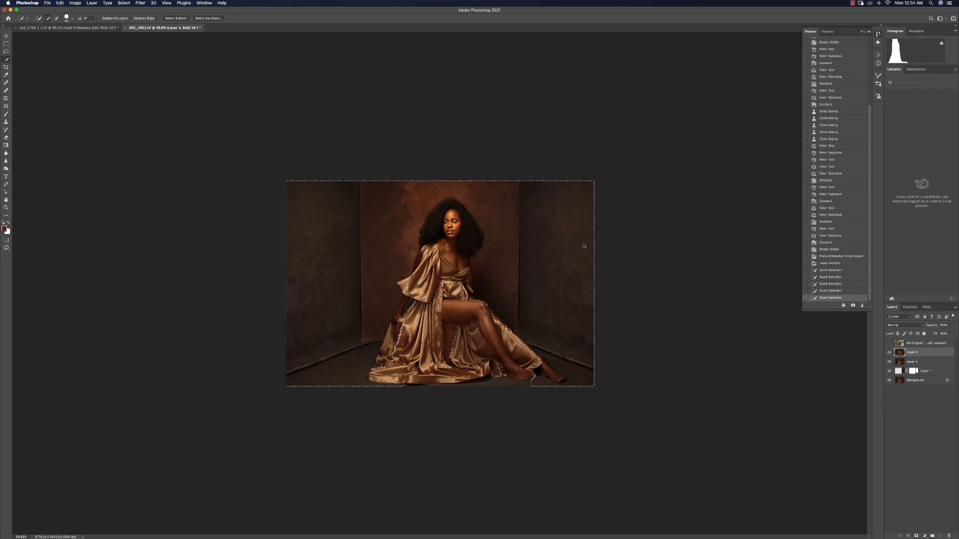
pyautogui.press('super+z')
pyautogui.press('l')
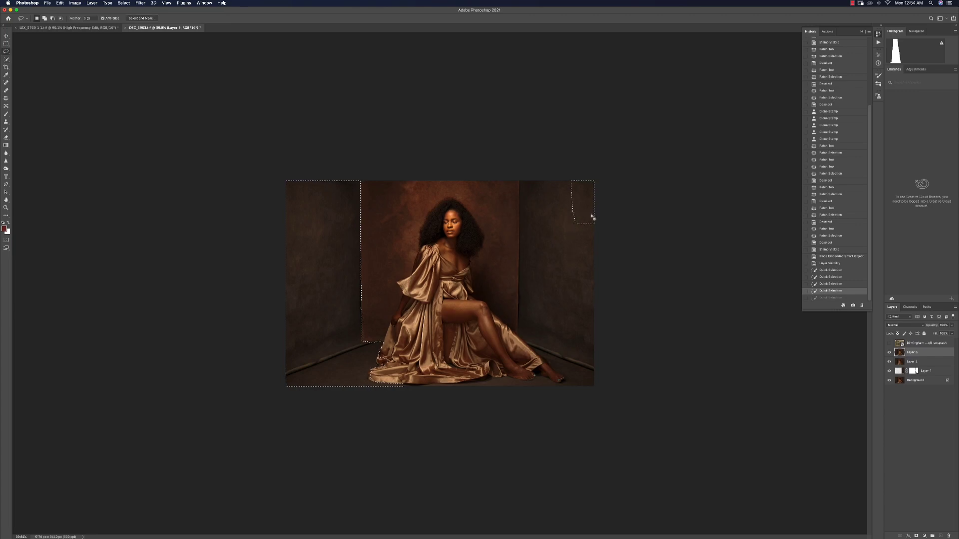
pyautogui.moveTo(592, 181)
pyautogui.mouseDown()
pyautogui.moveTo(570, 286)
pyautogui.moveTo(588, 181)
pyautogui.moveTo(539, 210)
pyautogui.moveTo(536, 253)
pyautogui.mouseUp()
pyautogui.press('w')
pyautogui.keyDown('alt'); pyautogui.moveTo(535, 368); pyautogui.dragTo(582, 382); pyautogui.keyUp('alt')
pyautogui.press('alt')
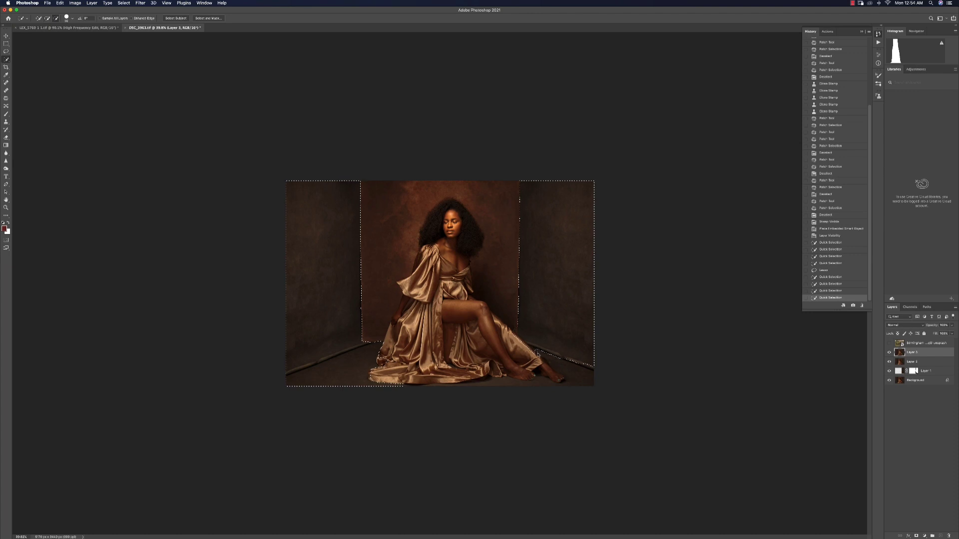
pyautogui.keyDown('alt'); pyautogui.click(509, 328); pyautogui.keyUp('alt')
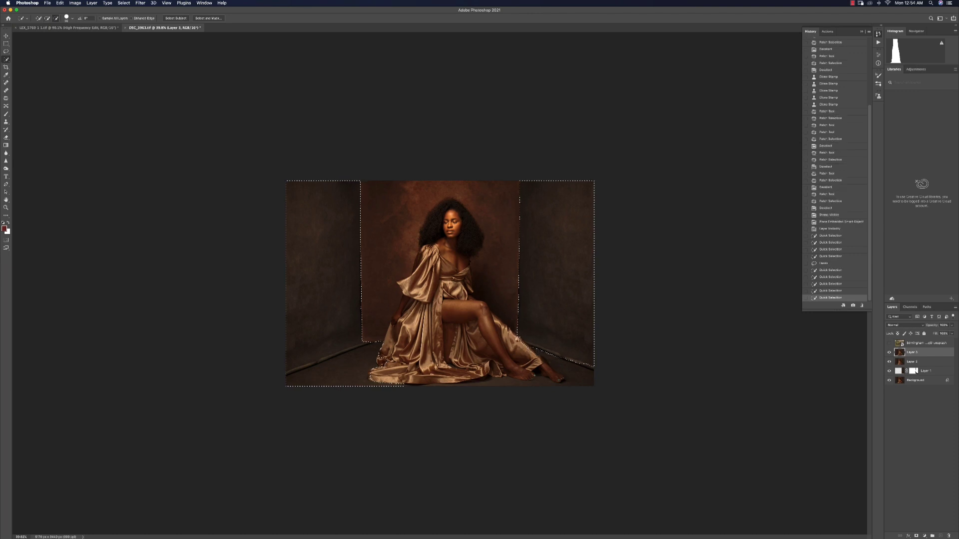
pyautogui.moveTo(525, 342)
pyautogui.mouseDown()
pyautogui.moveTo(535, 348)
pyautogui.moveTo(561, 329)
pyautogui.moveTo(590, 328)
pyautogui.mouseUp()
# Refine the selection along the floor edges of both side walls
pyautogui.press('z')
pyautogui.press('w')
pyautogui.moveTo(508, 303)
pyautogui.mouseDown()
pyautogui.moveTo(491, 330)
pyautogui.moveTo(514, 352)
pyautogui.moveTo(481, 322)
pyautogui.moveTo(544, 356)
pyautogui.moveTo(517, 355)
pyautogui.moveTo(536, 374)
pyautogui.mouseUp()
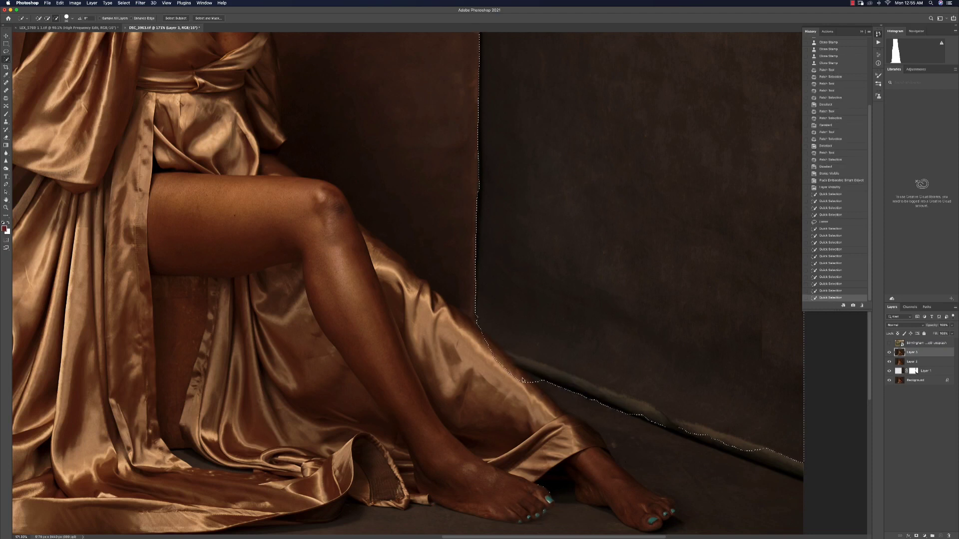
pyautogui.moveTo(480, 347); pyautogui.dragTo(520, 379)
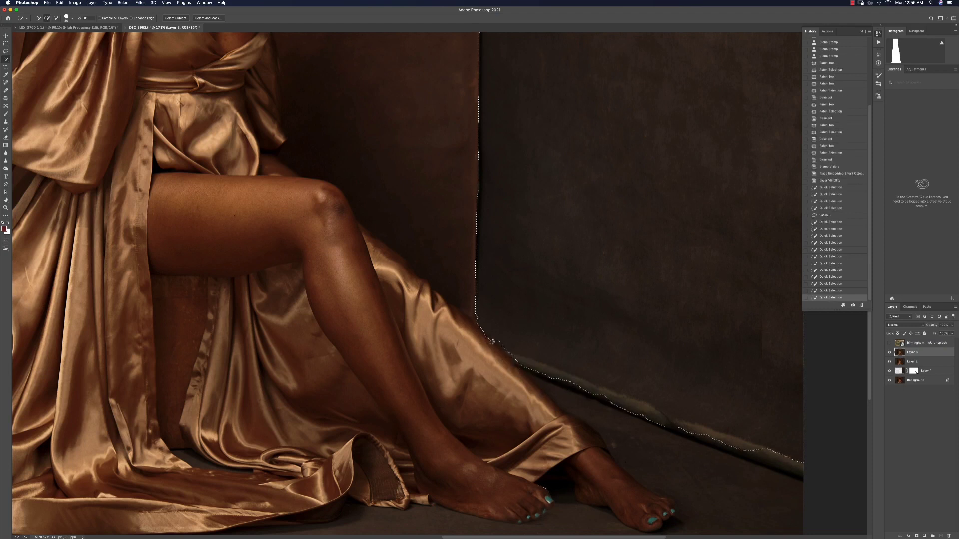
pyautogui.press('z')
pyautogui.moveTo(555, 204); pyautogui.dragTo(546, 204)
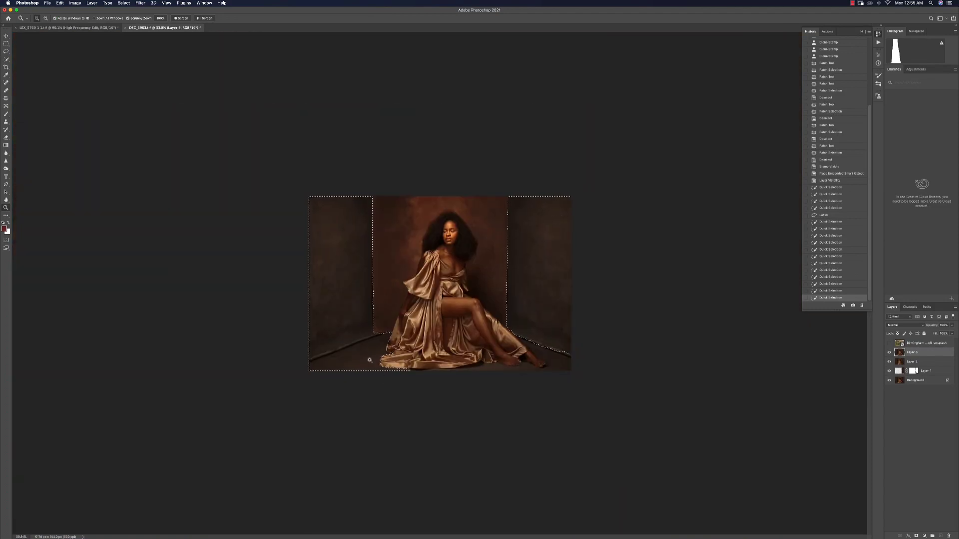
pyautogui.moveTo(371, 357); pyautogui.dragTo(386, 355)
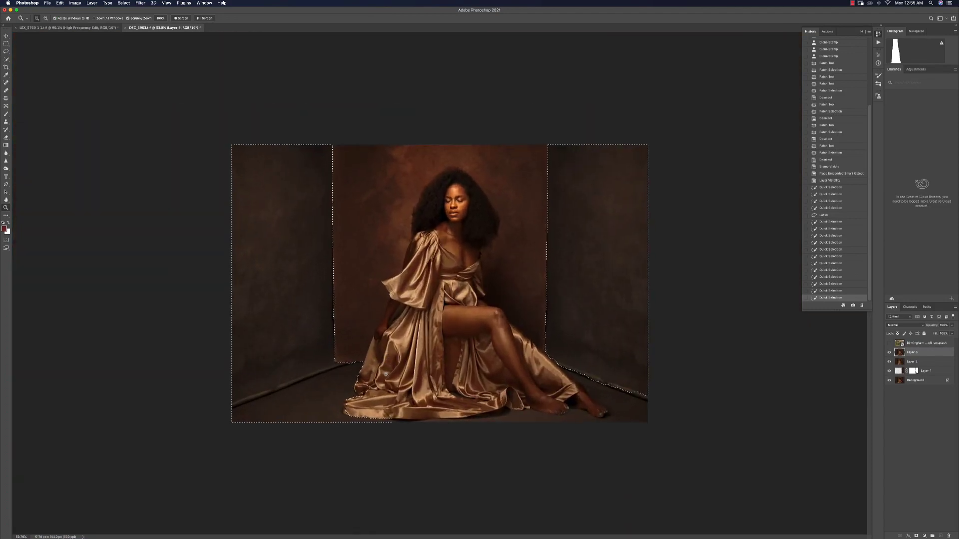
pyautogui.press('w')
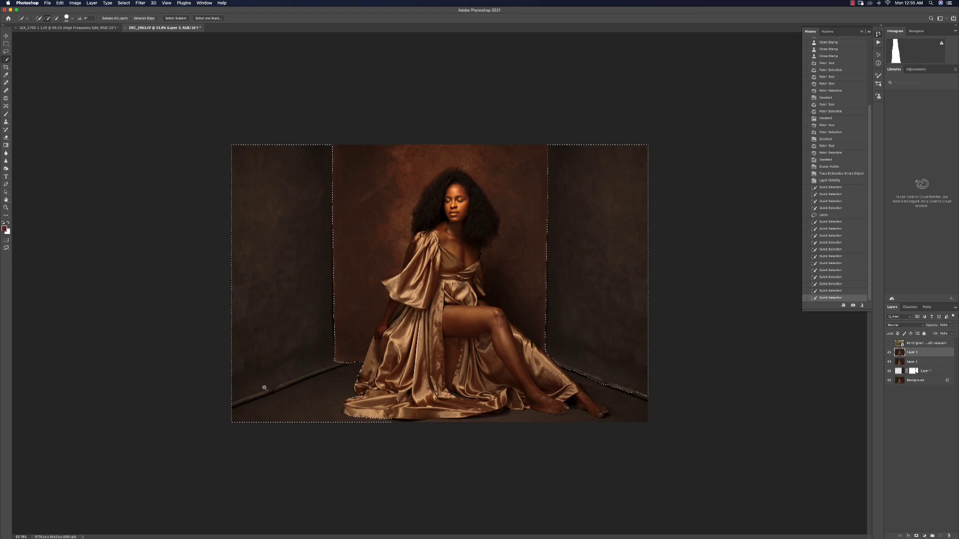
pyautogui.moveTo(300, 394)
pyautogui.mouseDown()
pyautogui.moveTo(324, 400)
pyautogui.moveTo(290, 424)
pyautogui.moveTo(253, 420)
pyautogui.mouseUp()
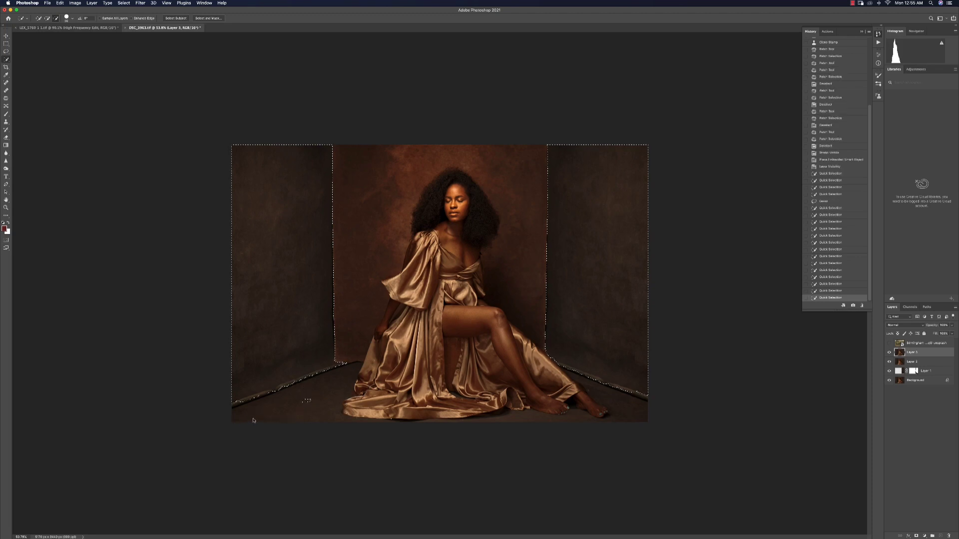
pyautogui.keyDown('alt'); pyautogui.click(306, 402); pyautogui.keyUp('alt')
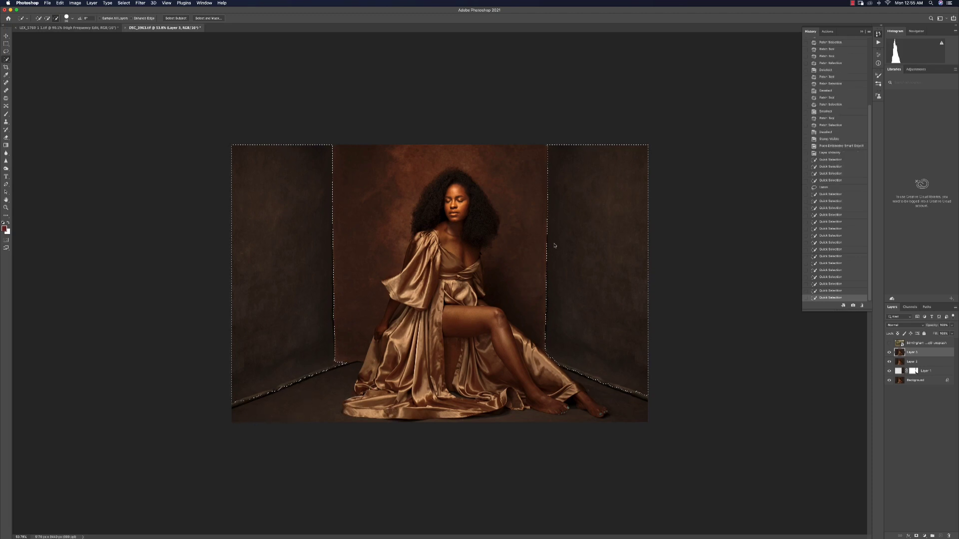
pyautogui.press('z')
pyautogui.press('super+minus')
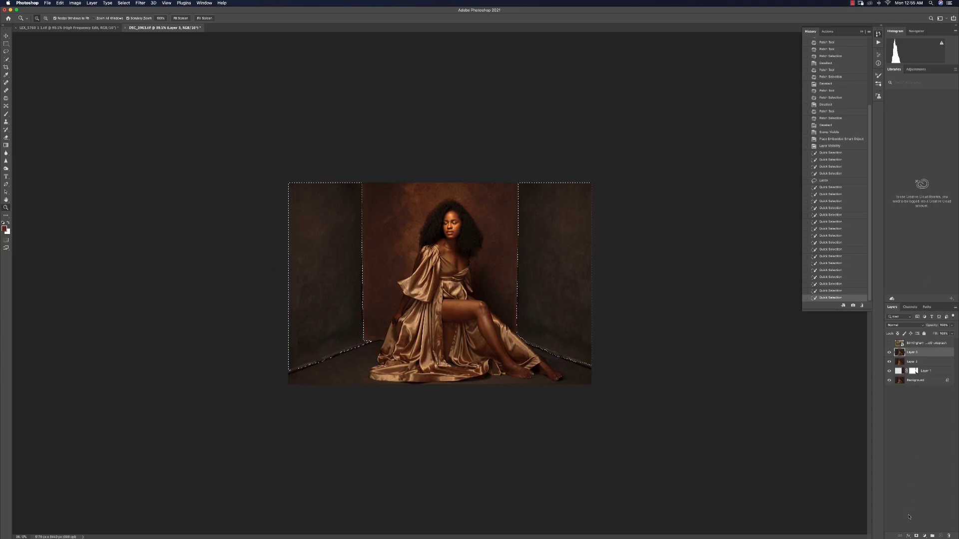
# Turn the side-wall selection into a layer mask, move the mask onto the texture layer and show that layer
pyautogui.click(916, 536)
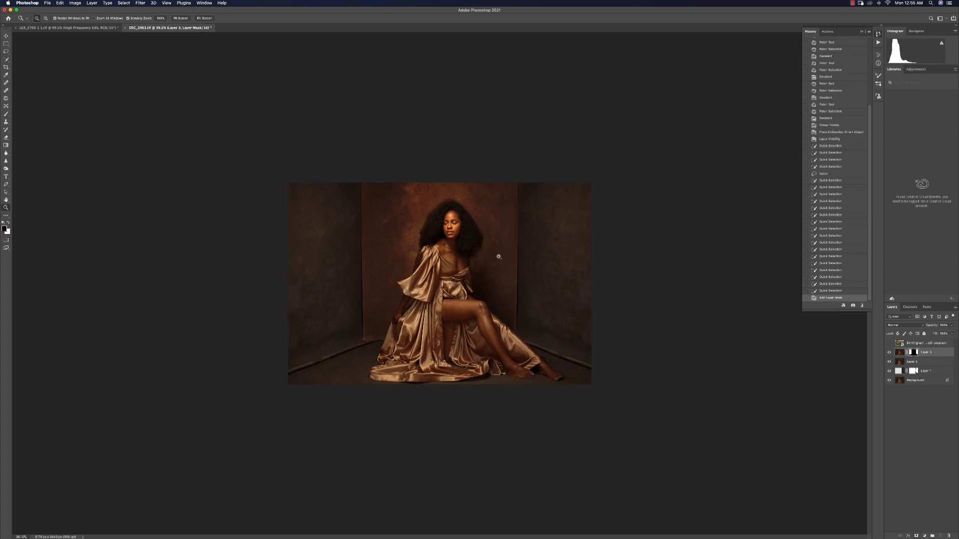
pyautogui.keyDown('alt'); pyautogui.click(914, 352); pyautogui.keyUp('alt')
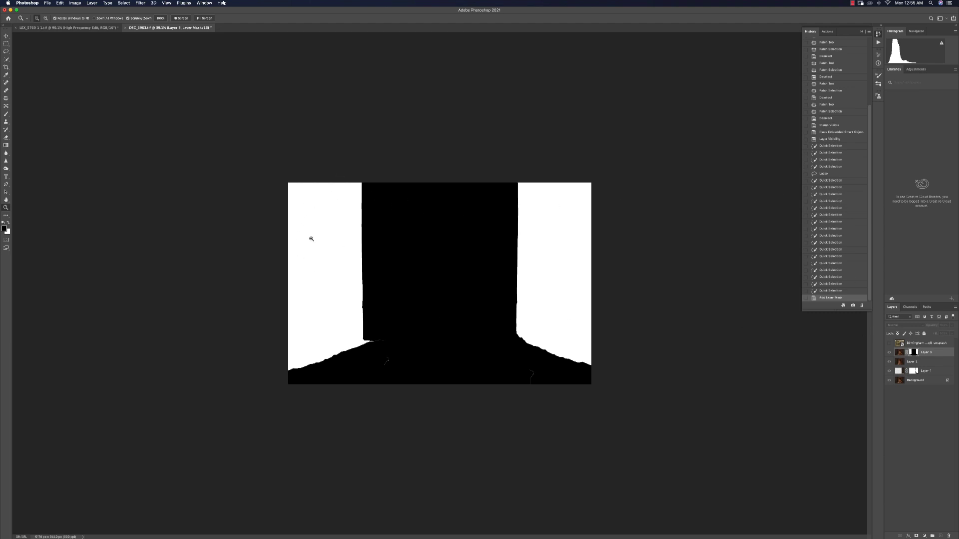
pyautogui.keyDown('alt'); pyautogui.click(913, 353); pyautogui.keyUp('alt')
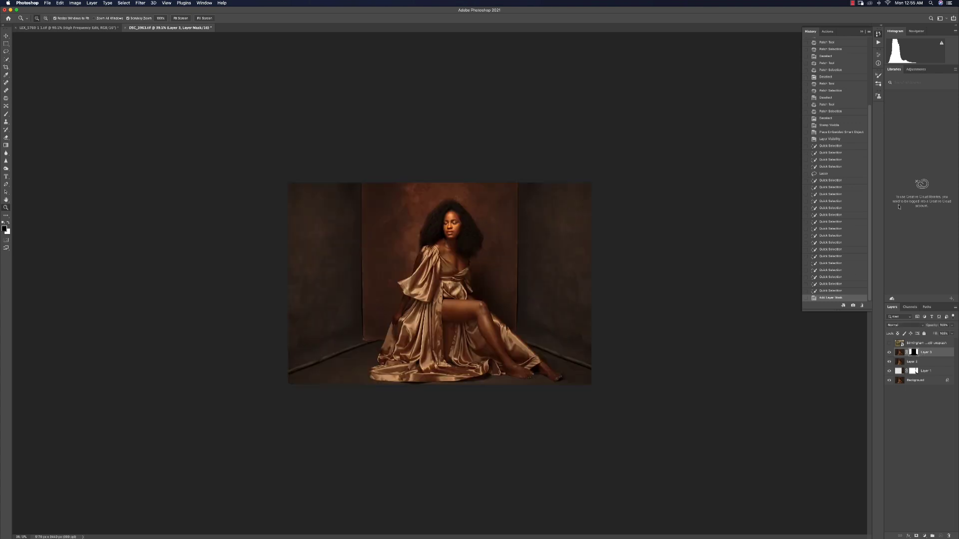
pyautogui.moveTo(916, 353); pyautogui.dragTo(913, 344)
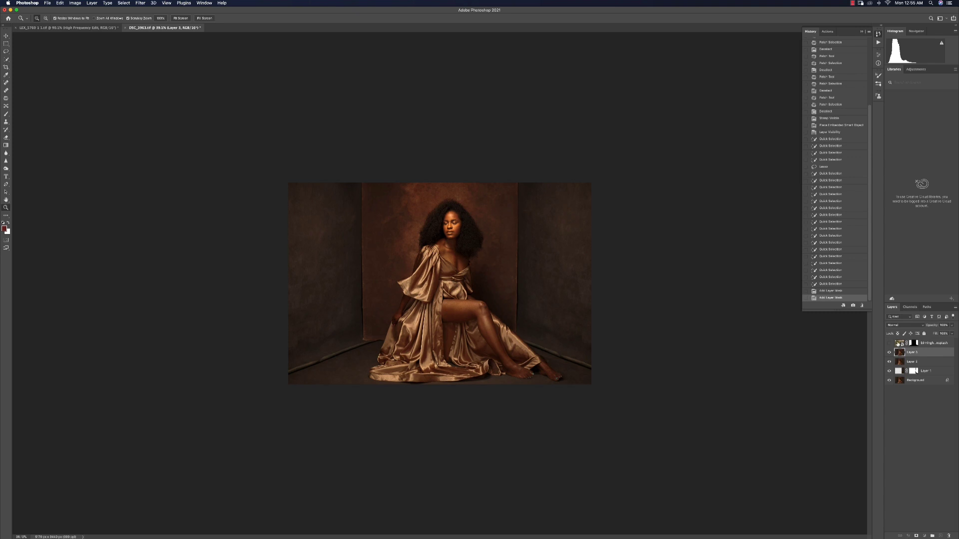
pyautogui.click(889, 343)
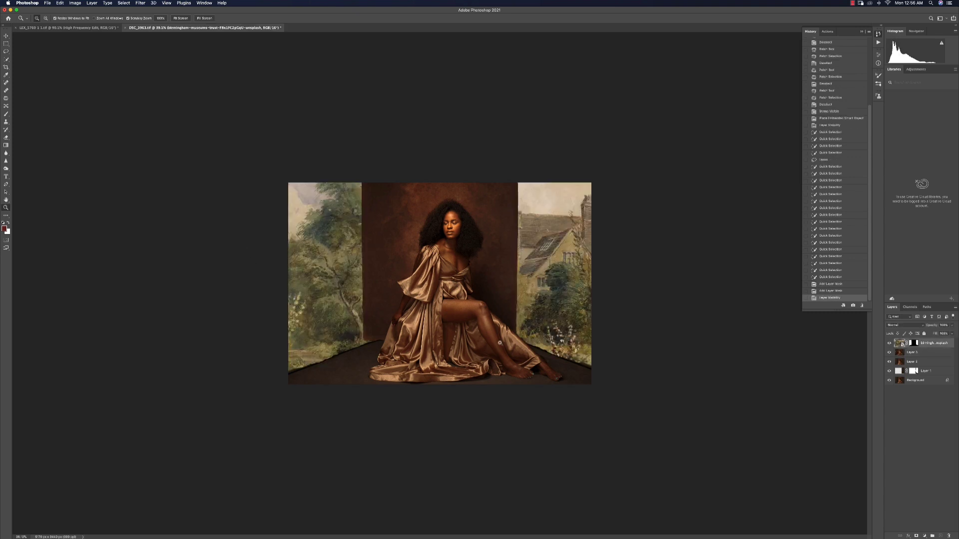
# Set the texture layer's blend mode to Overlay
pyautogui.moveTo(350, 330); pyautogui.dragTo(407, 224)
pyautogui.moveTo(323, 228); pyautogui.dragTo(662, 185)
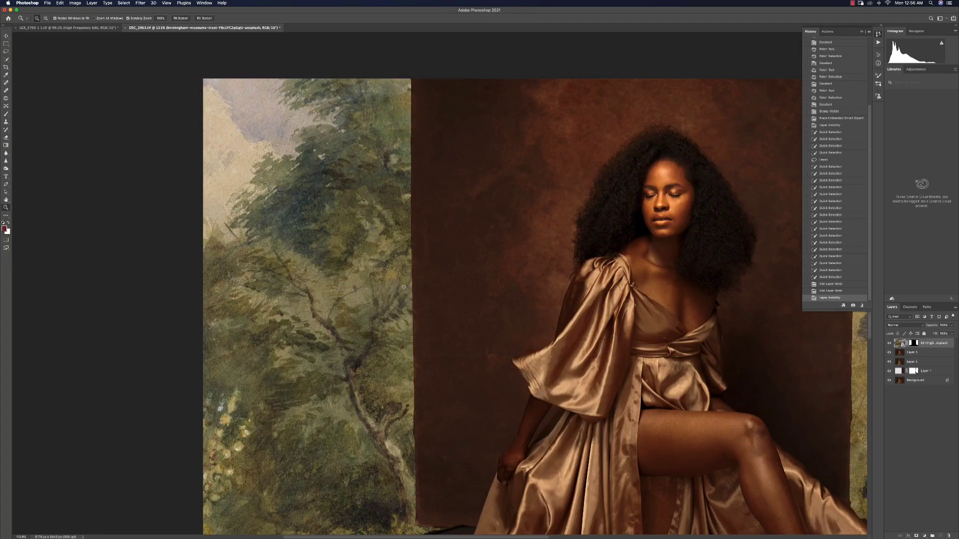
pyautogui.moveTo(426, 282); pyautogui.dragTo(346, 285)
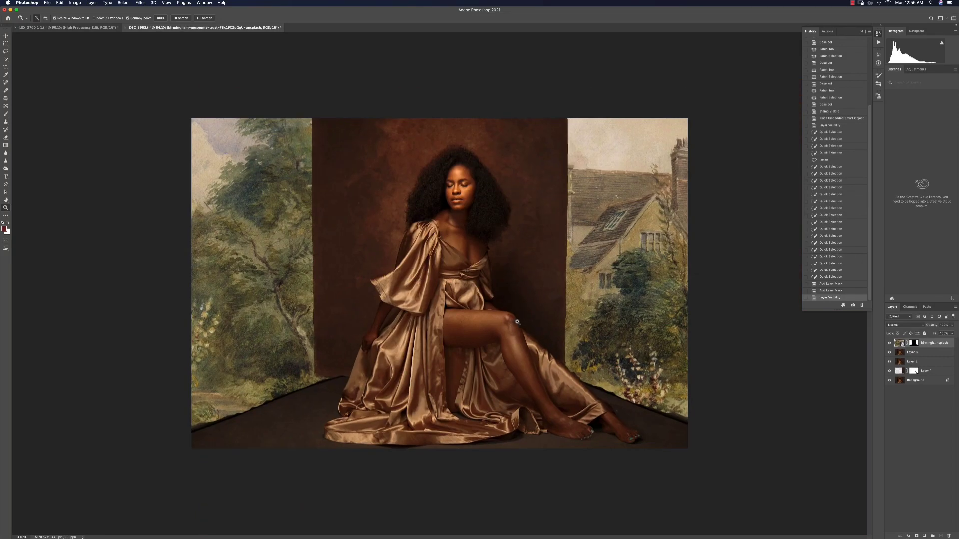
pyautogui.moveTo(518, 322); pyautogui.dragTo(504, 323)
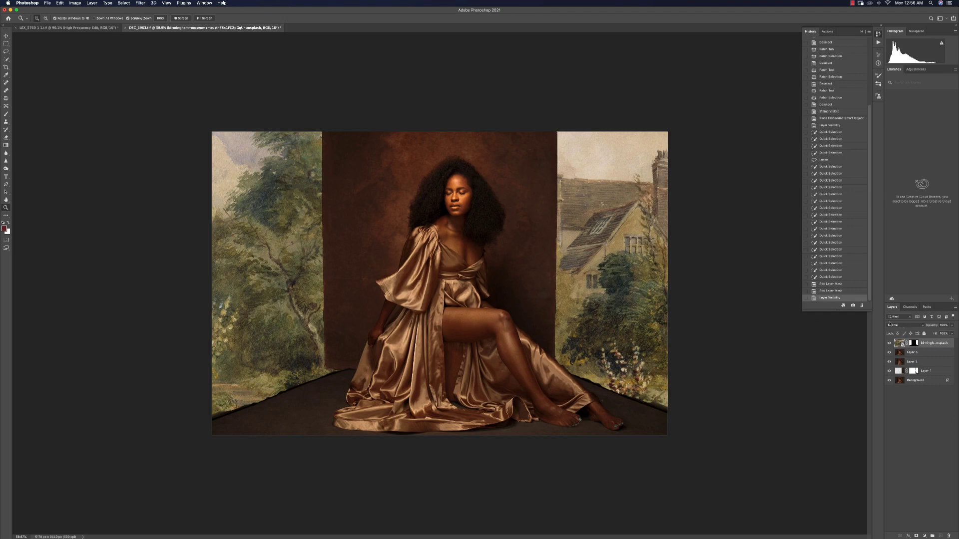
pyautogui.click(905, 326)
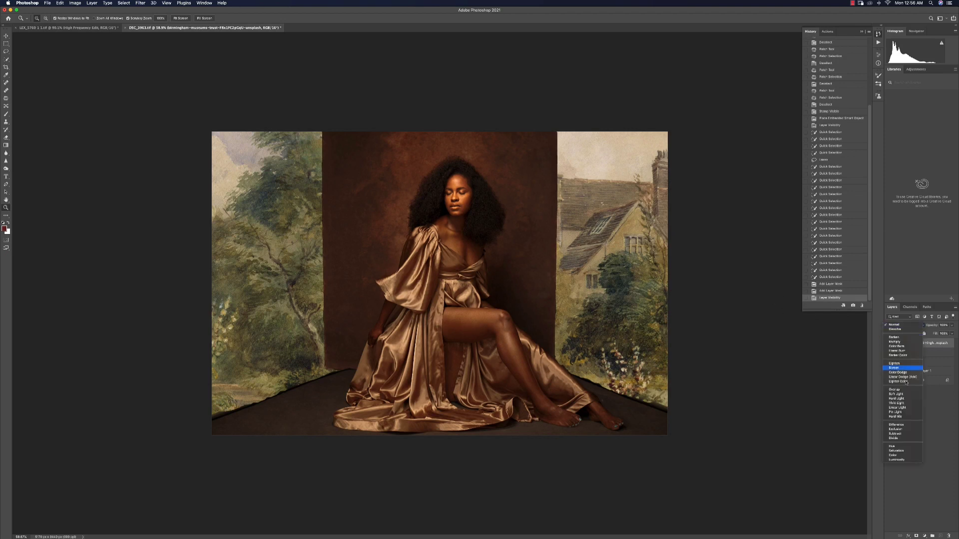
pyautogui.click(903, 390)
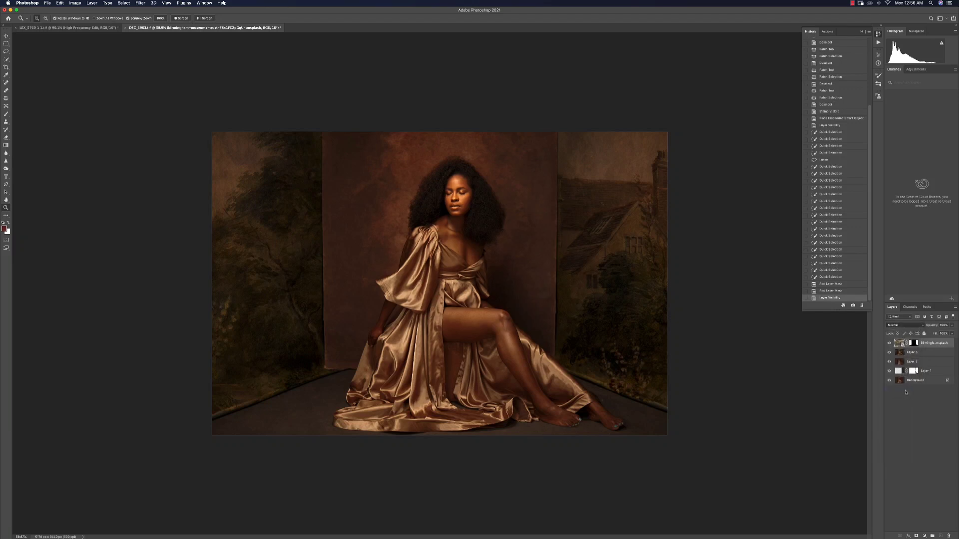
pyautogui.moveTo(495, 262); pyautogui.dragTo(487, 261)
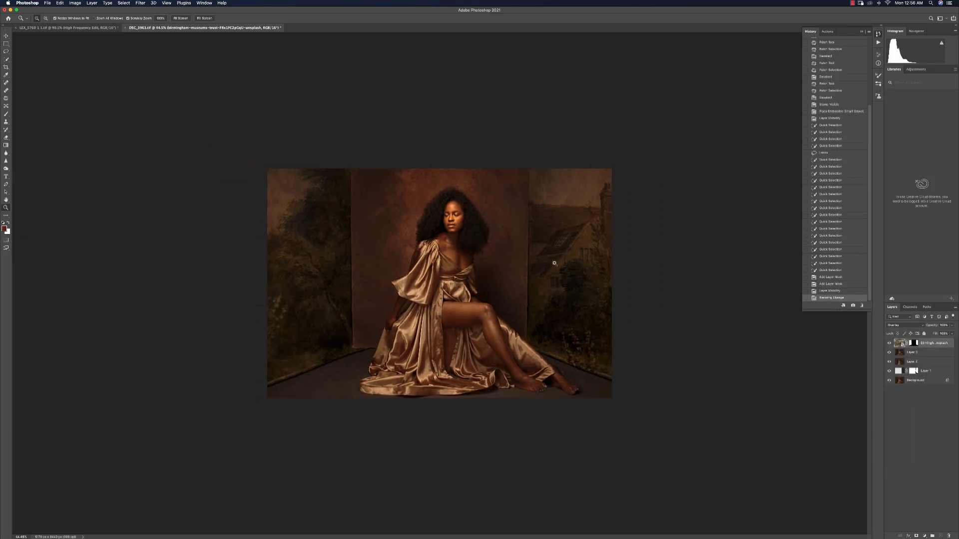
pyautogui.moveTo(317, 336); pyautogui.dragTo(475, 315)
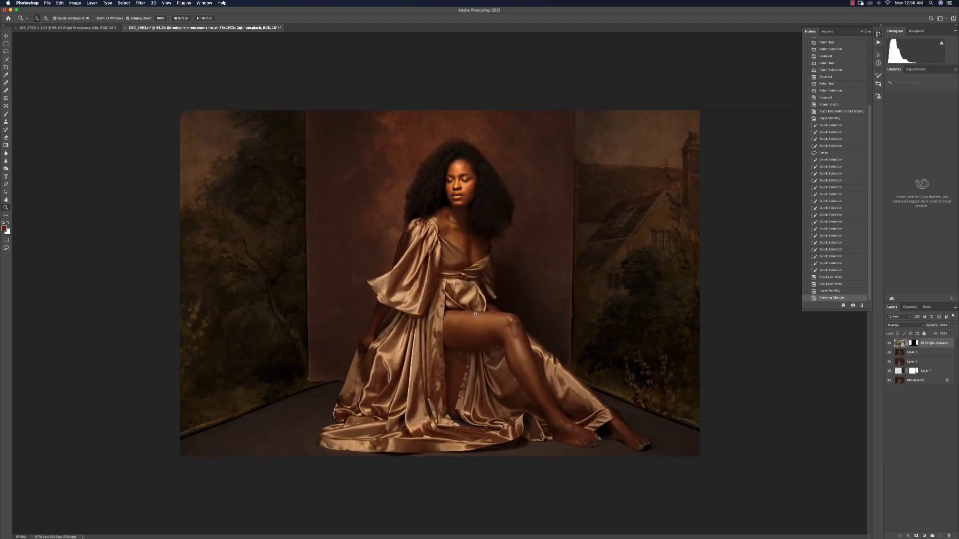
pyautogui.moveTo(538, 306); pyautogui.dragTo(533, 313)
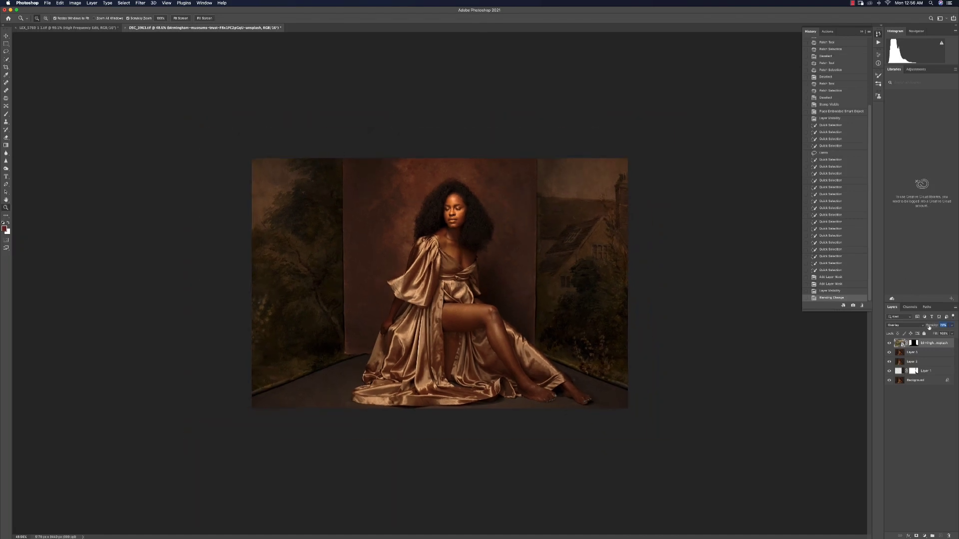
# Lower the opacity of the painting texture layer
pyautogui.moveTo(923, 328); pyautogui.dragTo(920, 330)
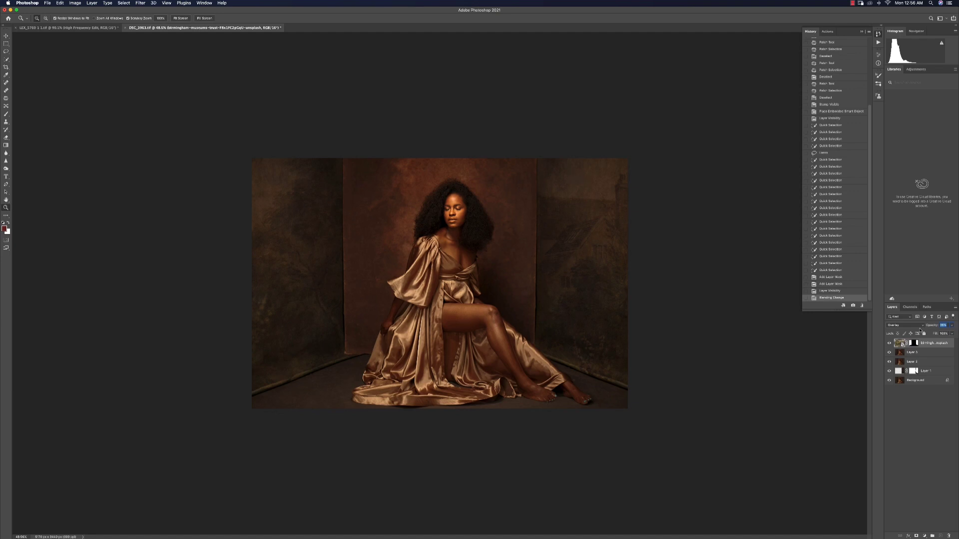
pyautogui.moveTo(921, 330); pyautogui.dragTo(922, 330)
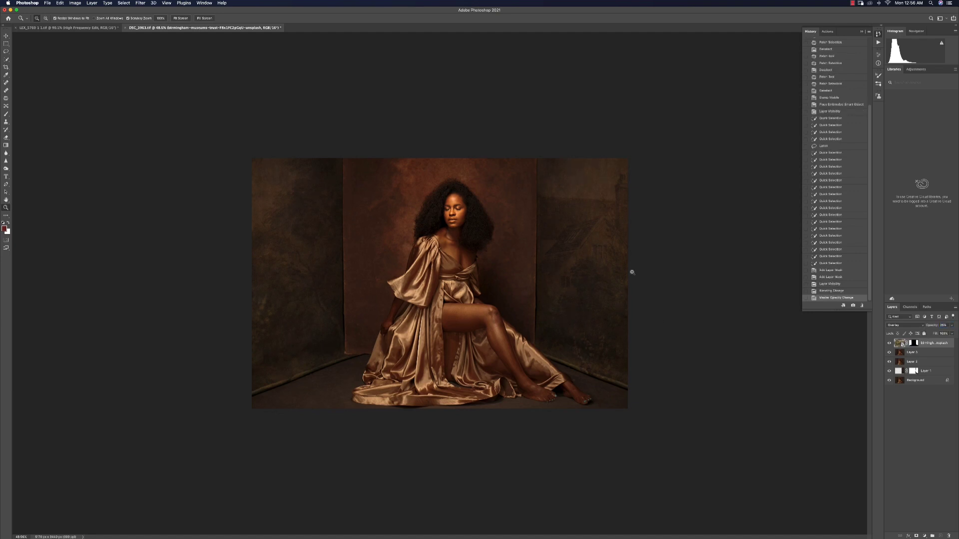
# Toggle the texture and background layers on and off and zoom in to compare the side walls before and after
pyautogui.click(889, 343)
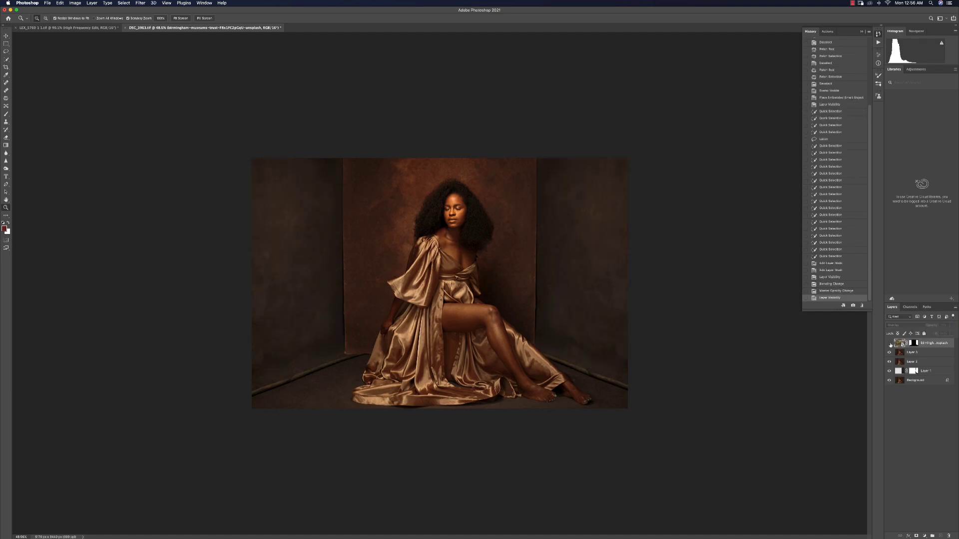
pyautogui.click(889, 344)
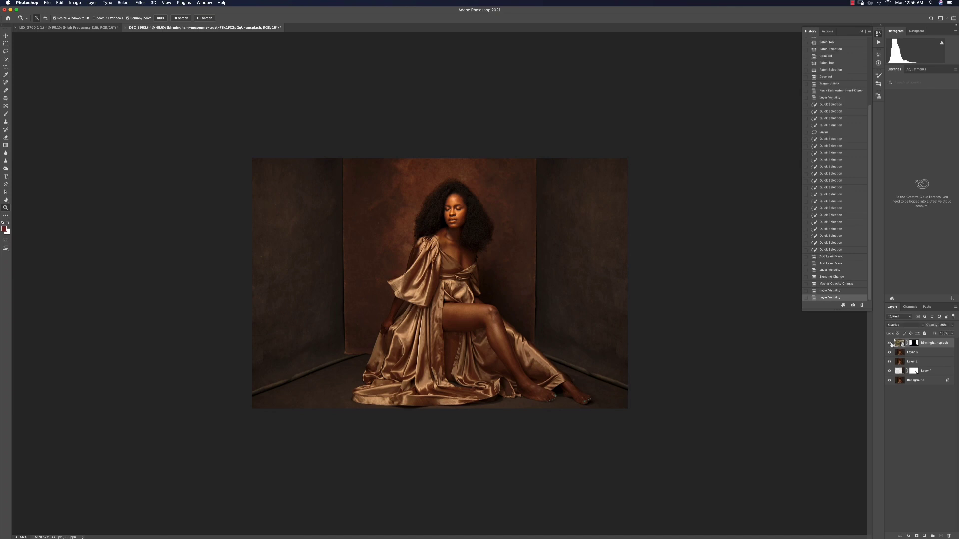
pyautogui.keyDown('alt'); pyautogui.click(890, 380); pyautogui.keyUp('alt')
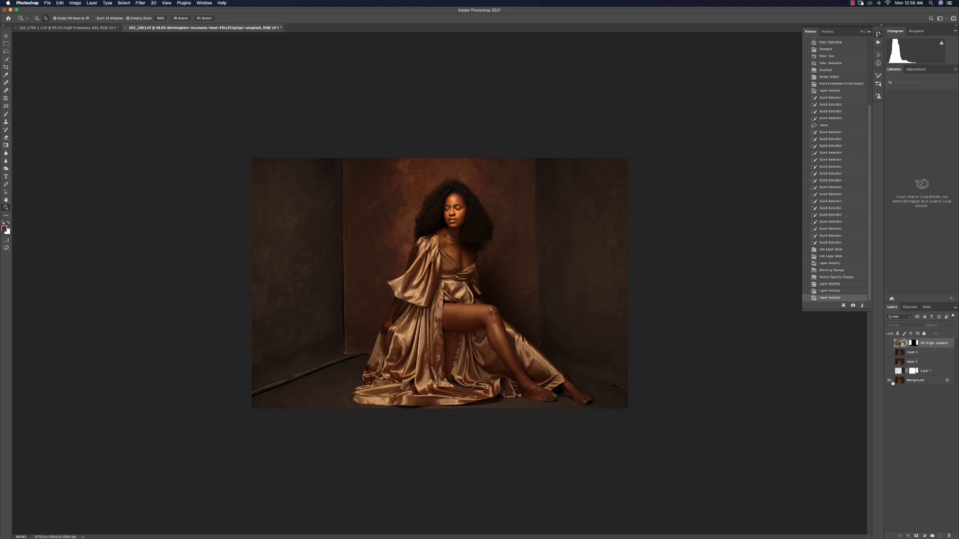
pyautogui.keyDown('alt'); pyautogui.click(890, 380); pyautogui.keyUp('alt')
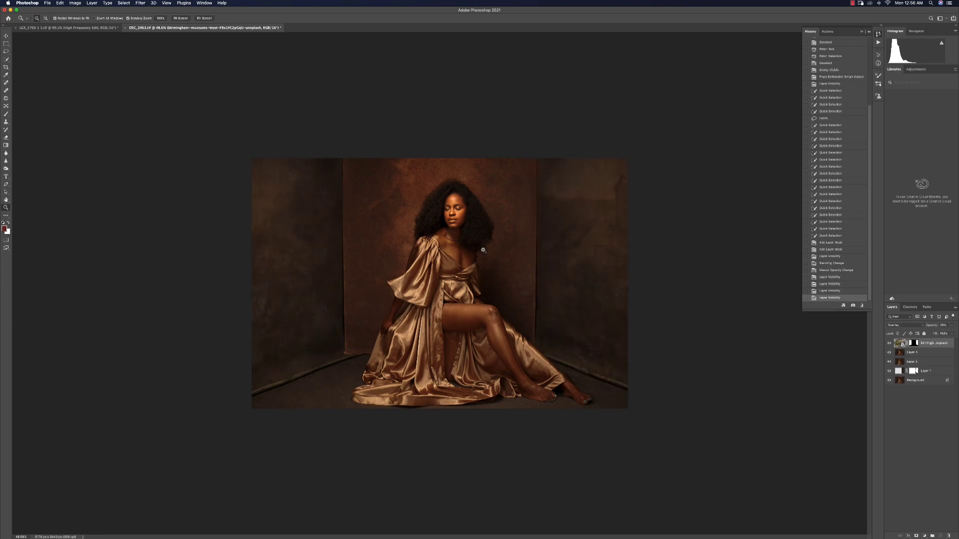
pyautogui.moveTo(563, 246); pyautogui.dragTo(578, 243)
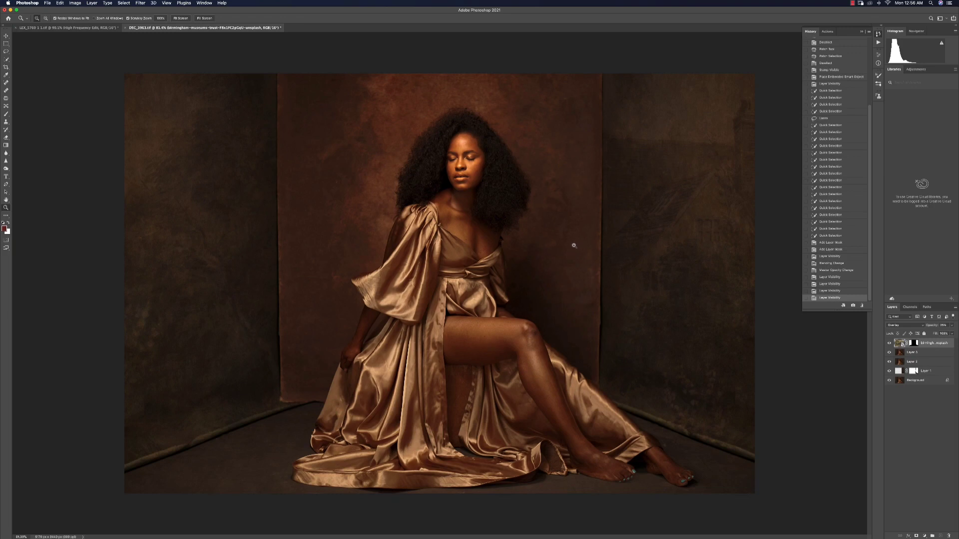
pyautogui.moveTo(658, 207); pyautogui.dragTo(639, 205)
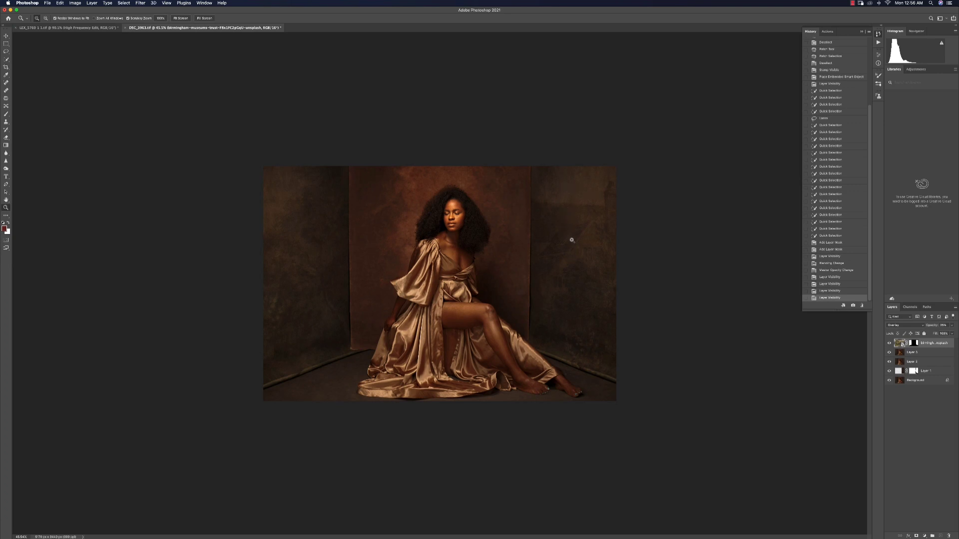
# Add a Hue/Saturation adjustment layer clipped to the texture layer and shift its hue and reduce saturation
pyautogui.click(923, 535)
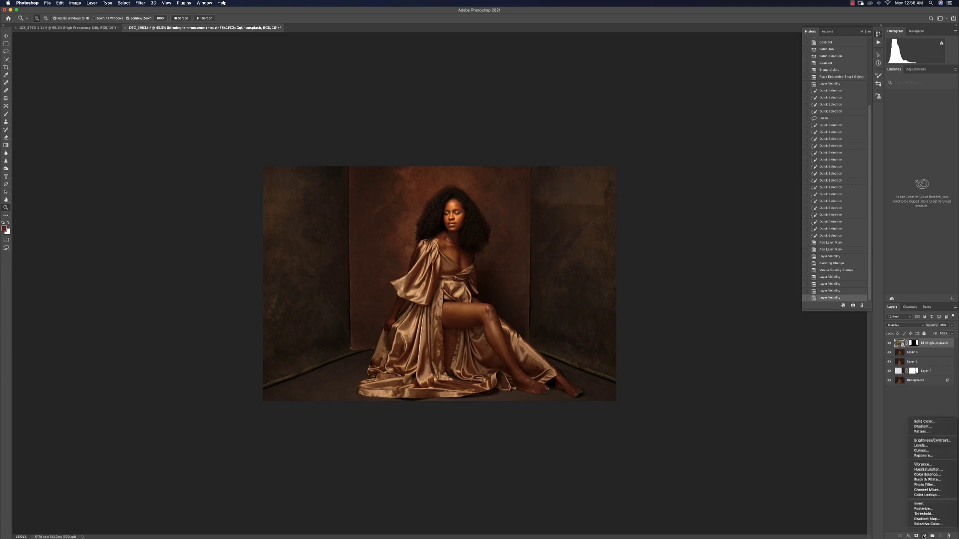
pyautogui.click(932, 469)
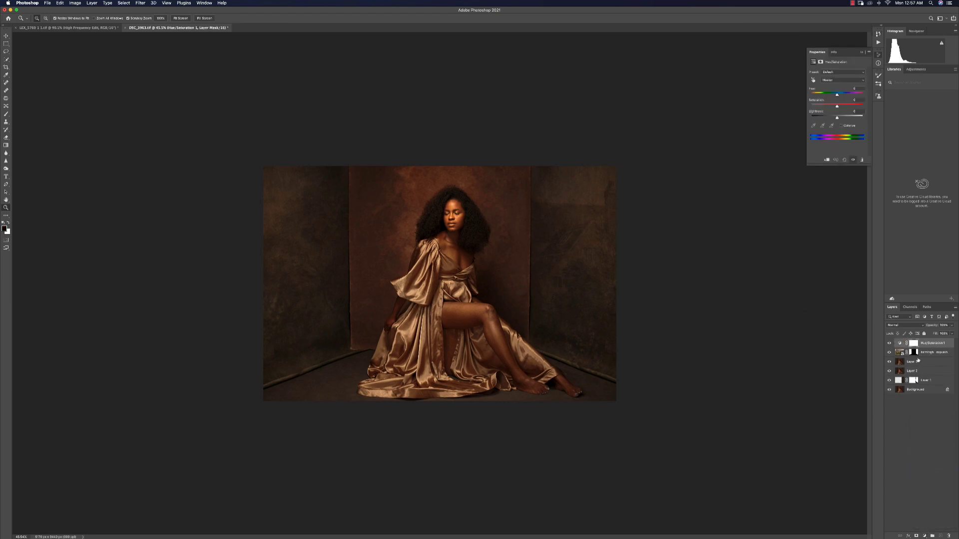
pyautogui.press('alt')
pyautogui.keyDown('alt'); pyautogui.click(929, 347); pyautogui.keyUp('alt')
pyautogui.moveTo(836, 95); pyautogui.dragTo(830, 95)
pyautogui.moveTo(838, 106); pyautogui.dragTo(846, 107)
# Lower the Hue/Saturation layer's opacity, toggling it and the background to compare the result
pyautogui.click(887, 344)
pyautogui.click(887, 344)
pyautogui.moveTo(938, 327); pyautogui.dragTo(928, 327)
pyautogui.click(889, 390)
pyautogui.click(889, 391)
# Zoom in and paint on the texture layer's mask with the Brush tool along the left side wall's edge beside the backdrop
pyautogui.moveTo(559, 351); pyautogui.dragTo(584, 337)
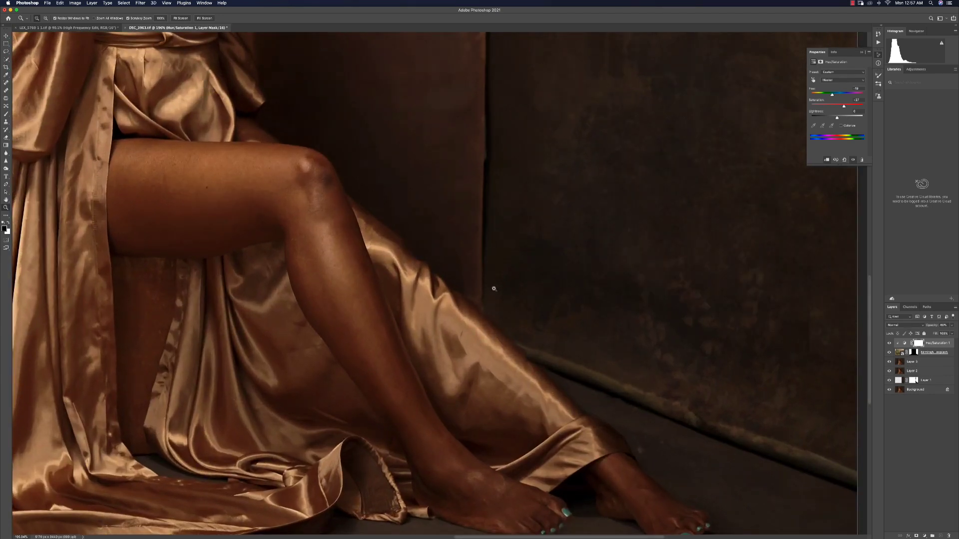
pyautogui.moveTo(453, 114); pyautogui.dragTo(606, 193)
pyautogui.moveTo(225, 374); pyautogui.dragTo(572, 183)
pyautogui.moveTo(459, 170); pyautogui.dragTo(473, 290)
pyautogui.moveTo(440, 332); pyautogui.dragTo(453, 328)
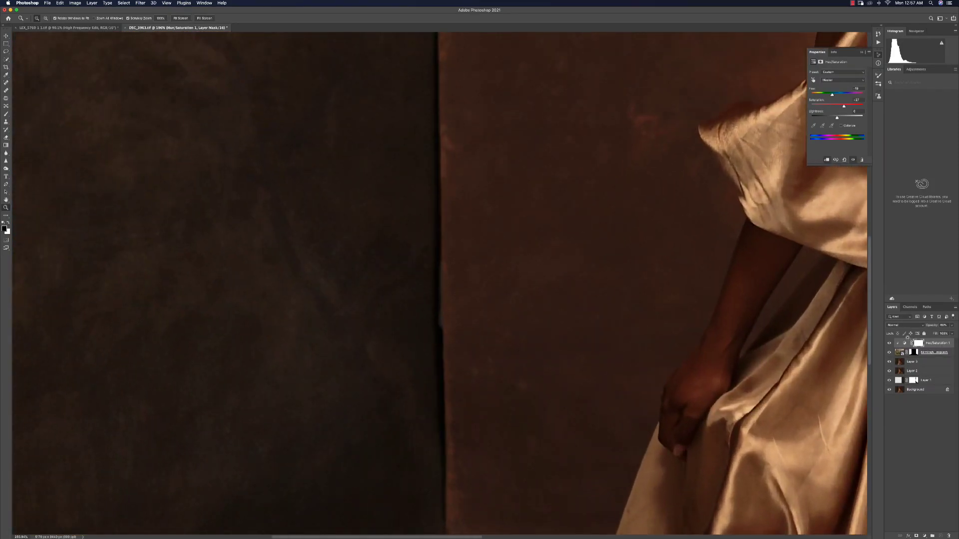
pyautogui.click(914, 352)
pyautogui.press('b')
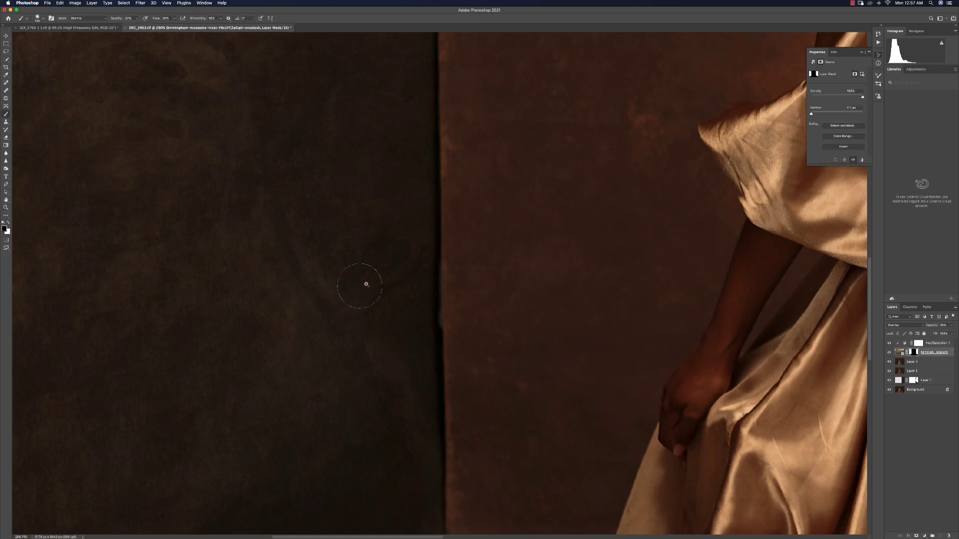
pyautogui.moveTo(376, 293)
pyautogui.mouseDown()
pyautogui.moveTo(359, 295)
pyautogui.moveTo(330, 267)
pyautogui.mouseUp()
pyautogui.press('x')
pyautogui.moveTo(421, 260); pyautogui.dragTo(411, 330)
pyautogui.moveTo(404, 215); pyautogui.dragTo(385, 360)
pyautogui.moveTo(426, 53); pyautogui.dragTo(409, 214)
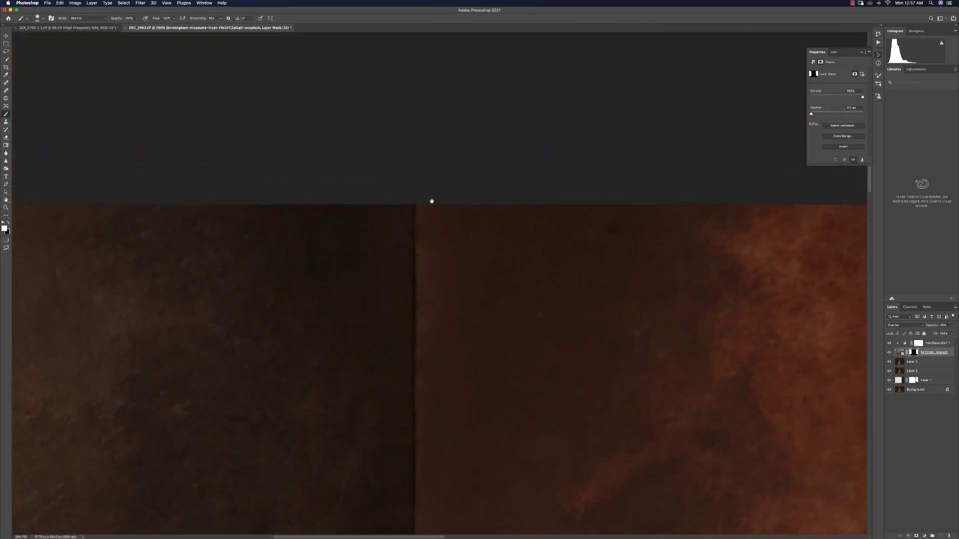
# Fit the whole image in the window to check the blended side walls
pyautogui.press('super+0')
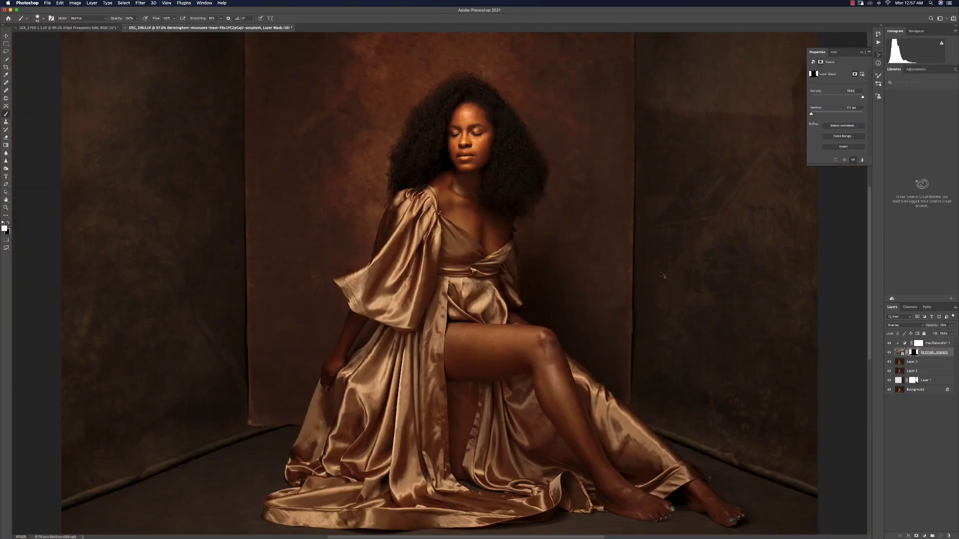
pyautogui.press('z')
pyautogui.moveTo(591, 267)
pyautogui.mouseDown()
pyautogui.moveTo(517, 244)
pyautogui.moveTo(599, 254)
pyautogui.mouseUp()
pyautogui.moveTo(567, 223); pyautogui.dragTo(563, 225)
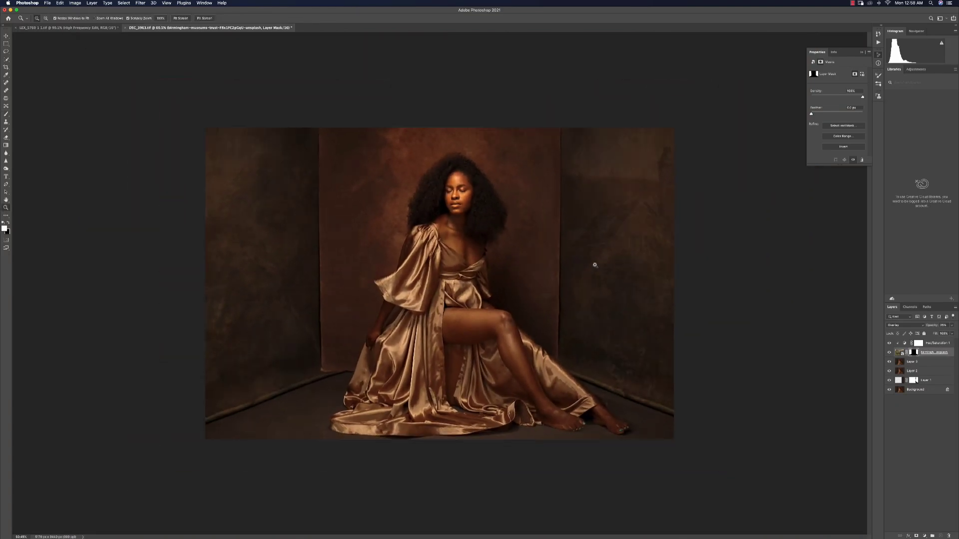